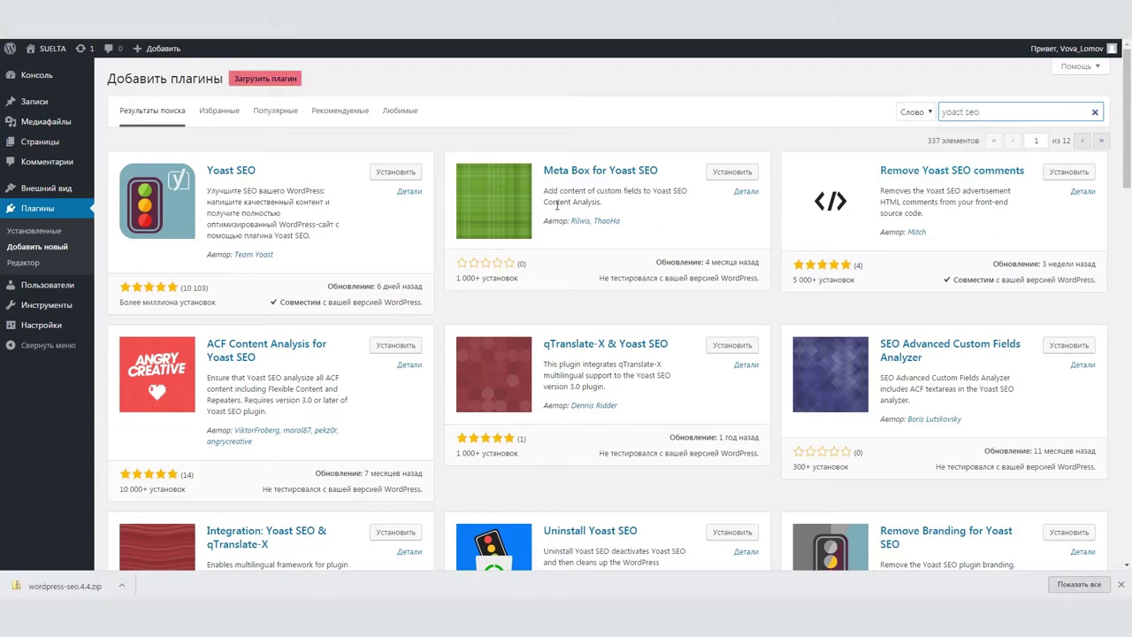
Step: Install the Yoast SEO plugin from the search results and activate it
click(395, 173)
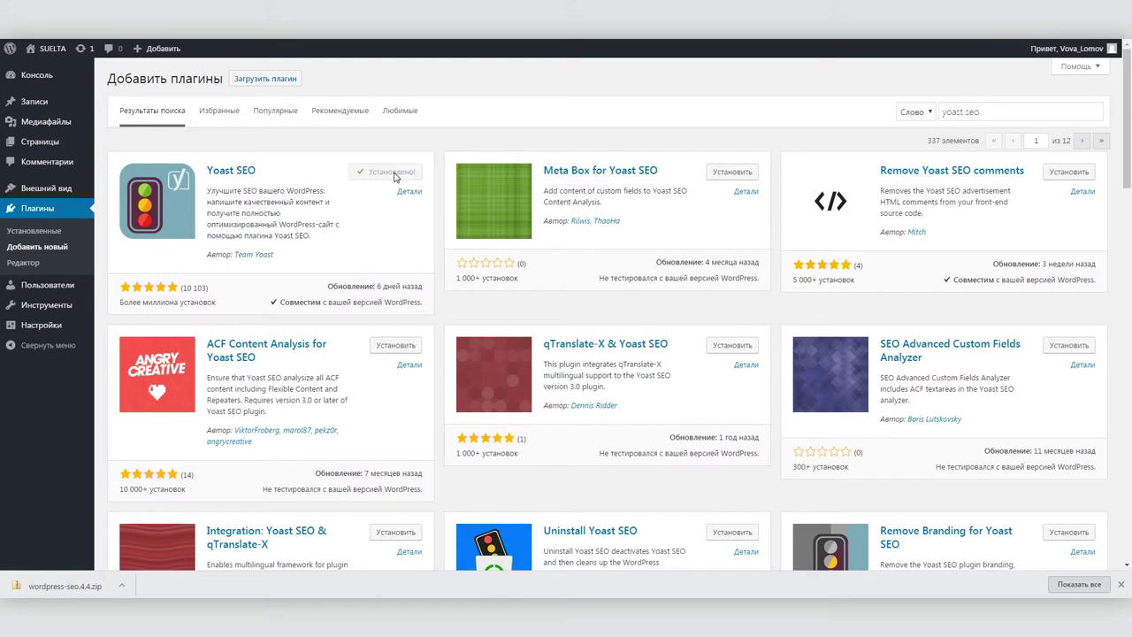
click(391, 173)
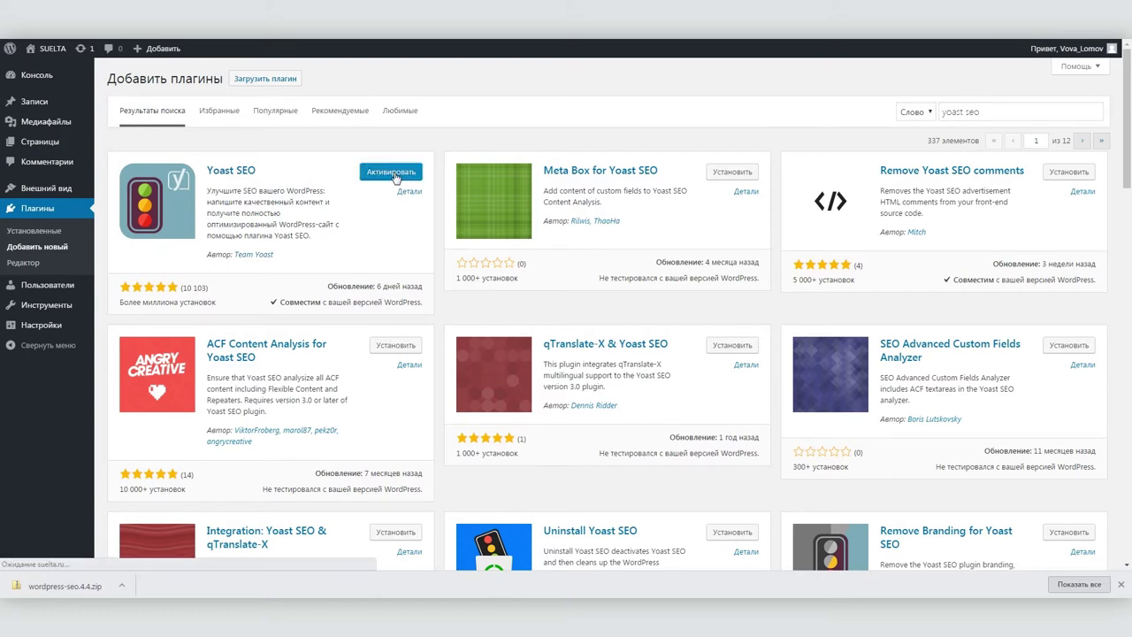
Step: Stop asking search engines not to index the site in the reading settings linked from the Yoast SEO problem notice, and save
mouse_move(206, 50)
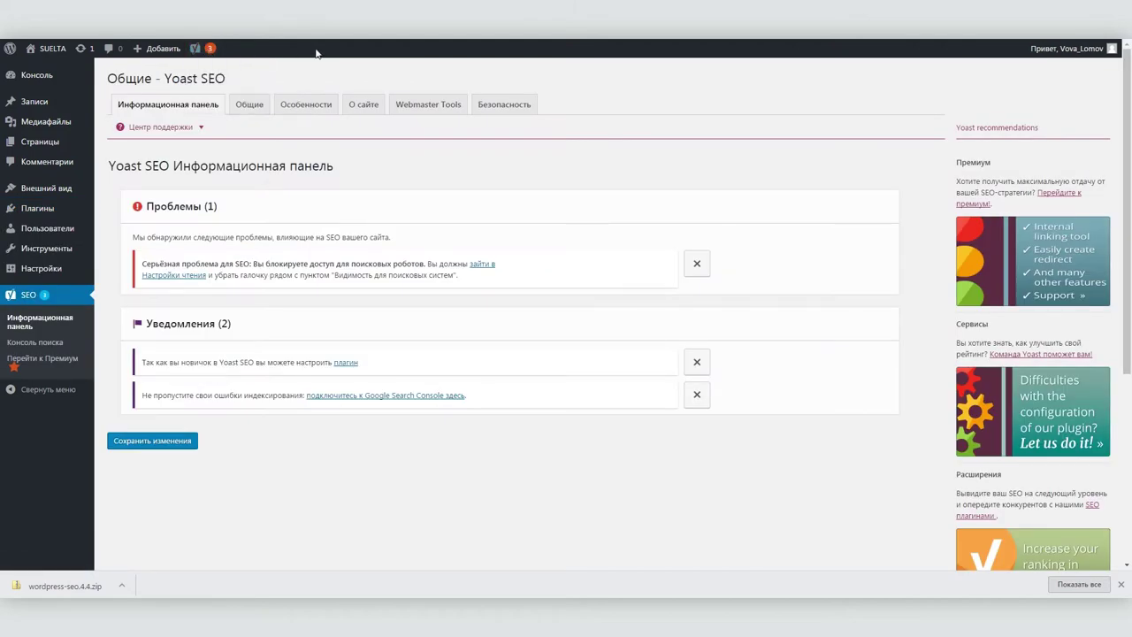
click(479, 265)
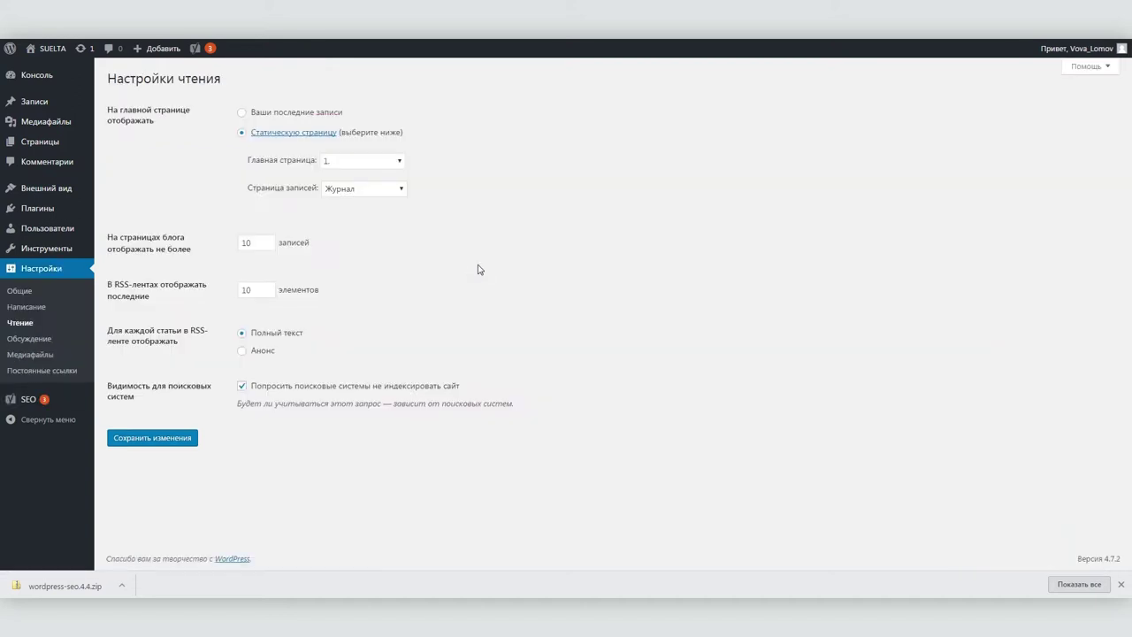
click(242, 386)
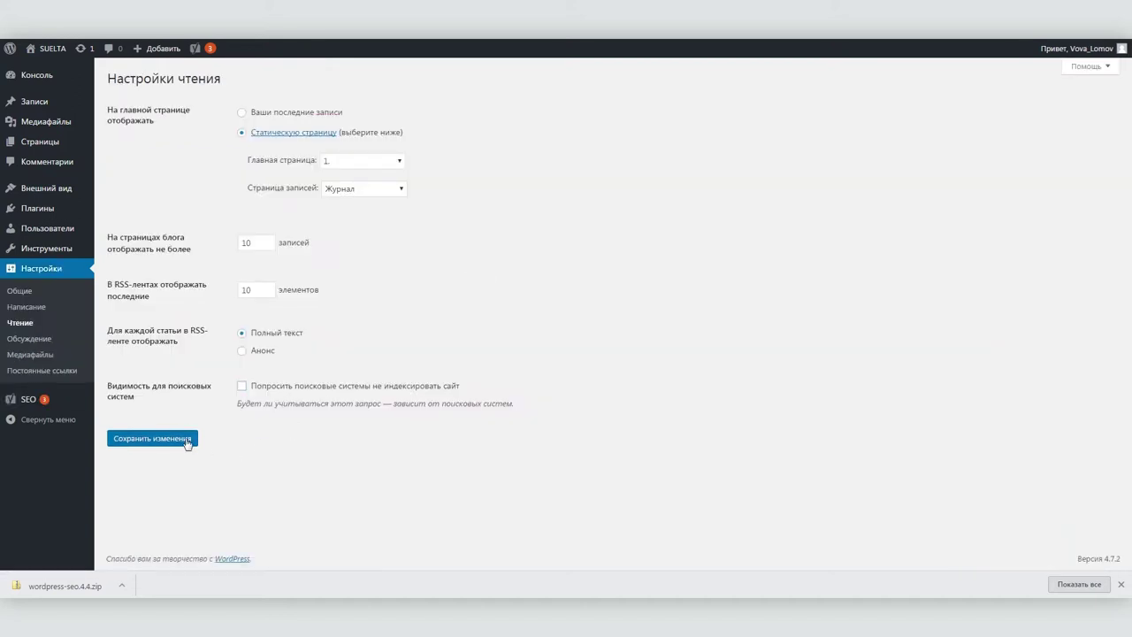
click(185, 439)
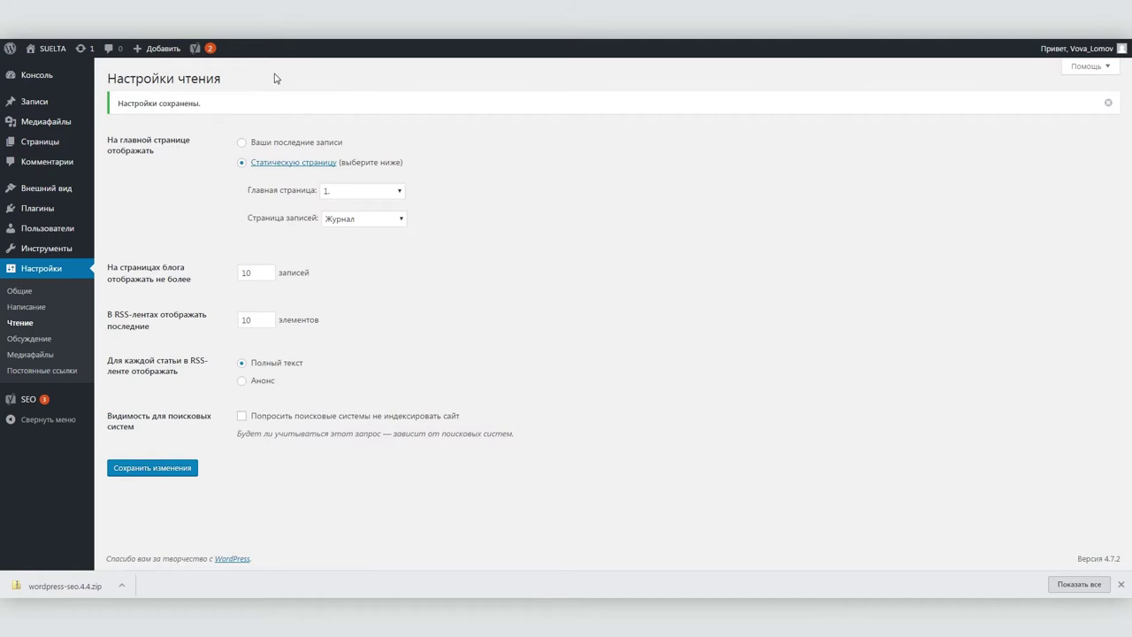
Step: Start the Yoast SEO configuration wizard and advance with the preset options to the title settings stage
click(203, 51)
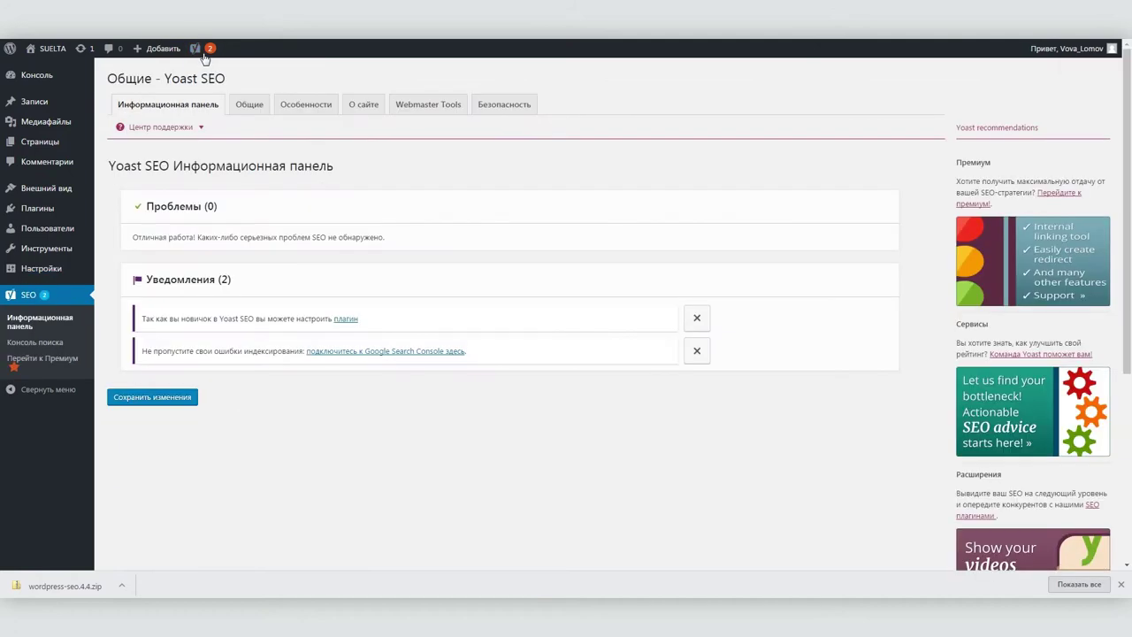
click(345, 319)
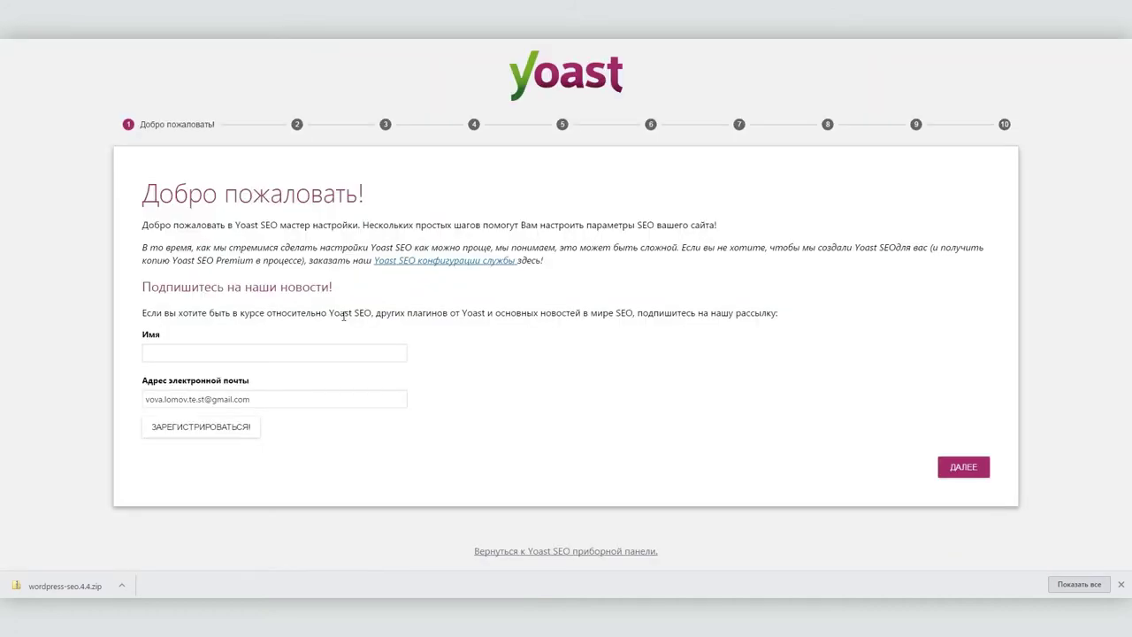
click(963, 466)
click(963, 316)
click(963, 359)
click(953, 500)
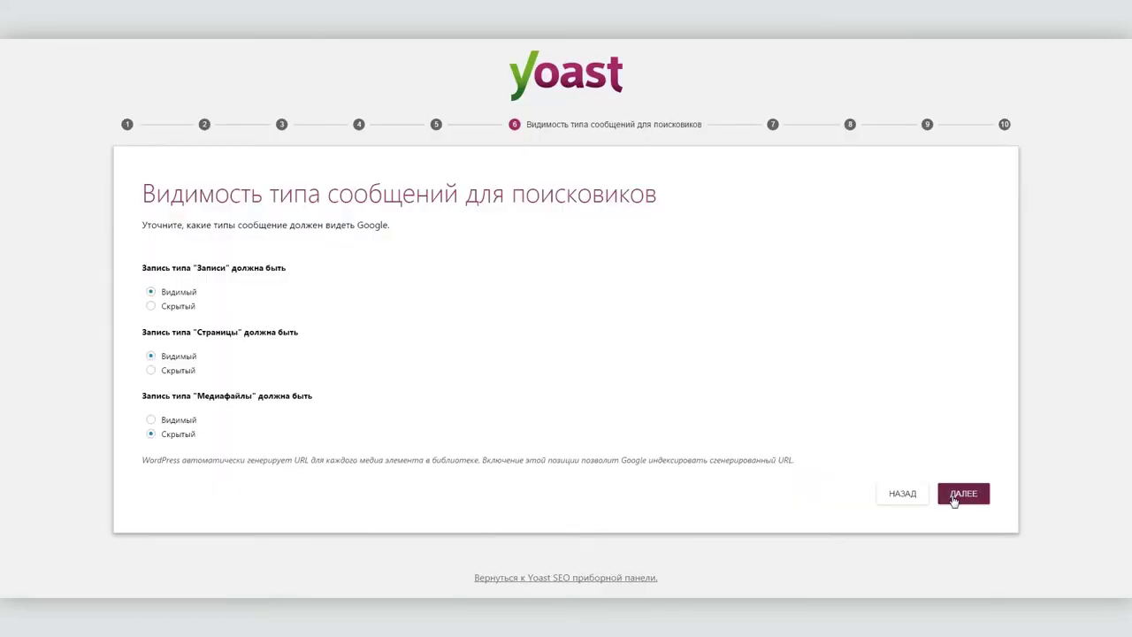
click(953, 497)
click(962, 302)
click(960, 339)
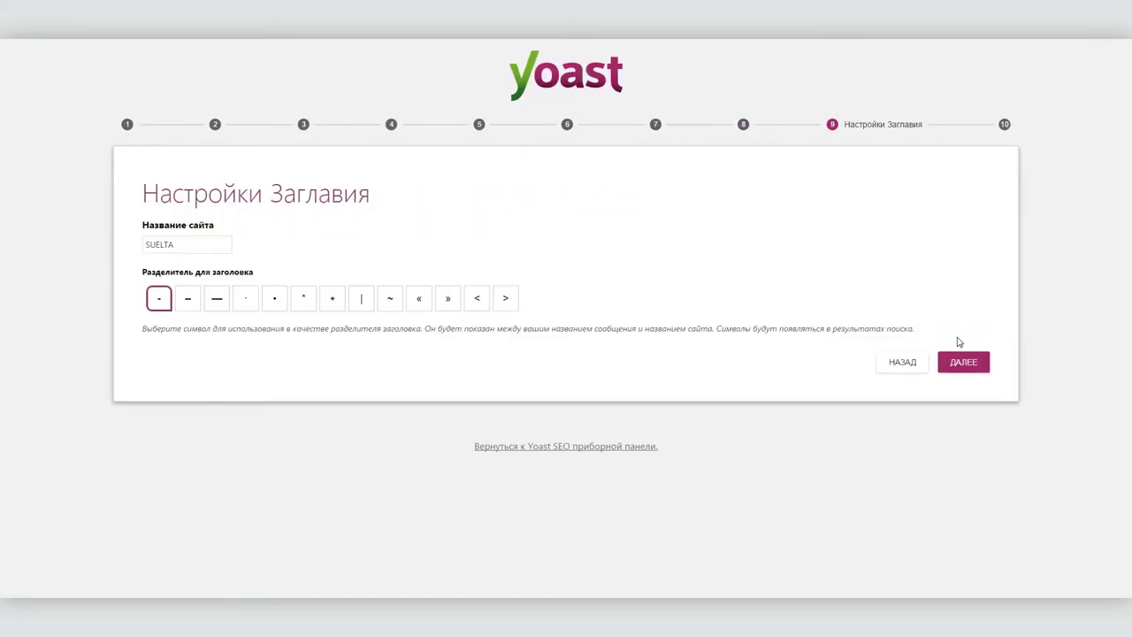
Step: Choose the medium dash (–) as the title separator and complete the configuration wizard
click(189, 305)
click(963, 363)
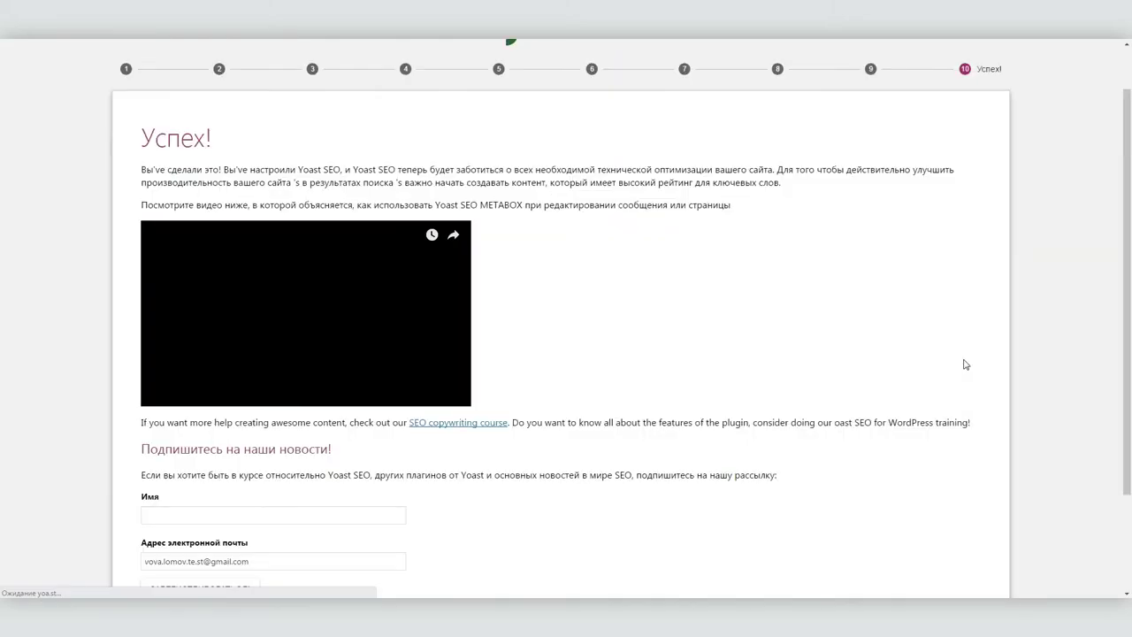
scroll(965, 365, down, 3)
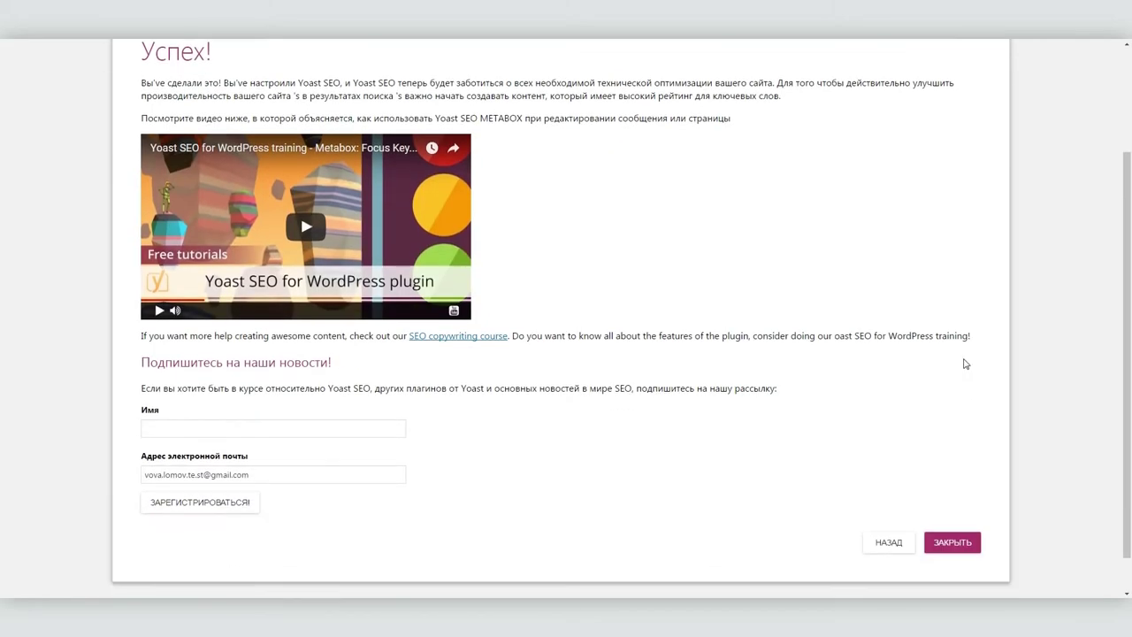
click(951, 500)
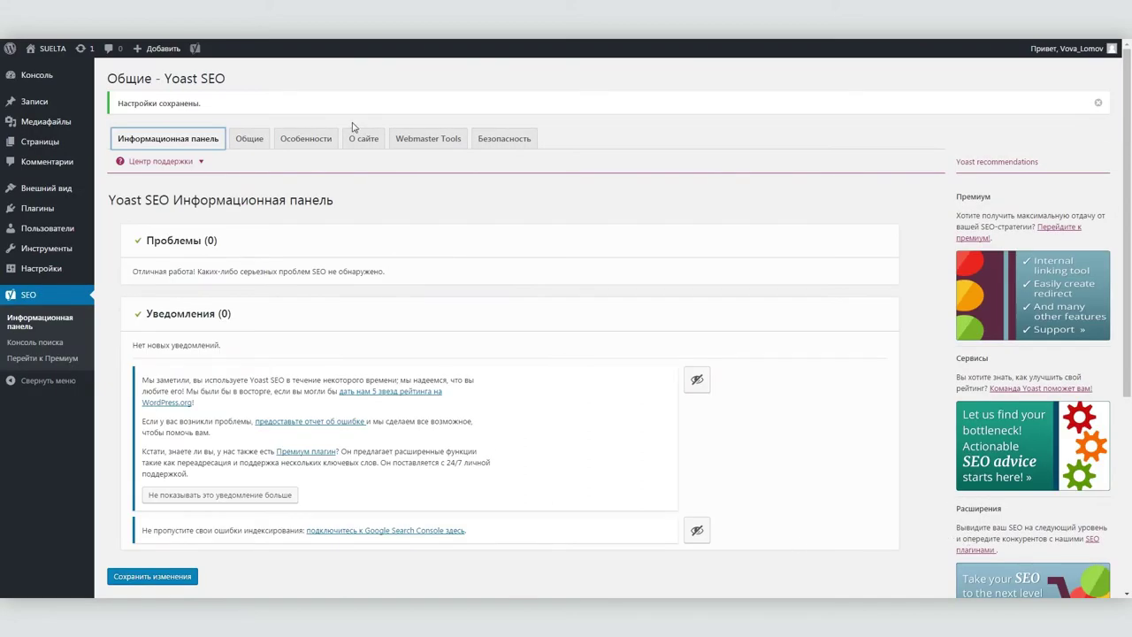
Step: Enable the advanced settings pages (Дополнительные настройки страницы) among the Yoast SEO features and save
click(313, 139)
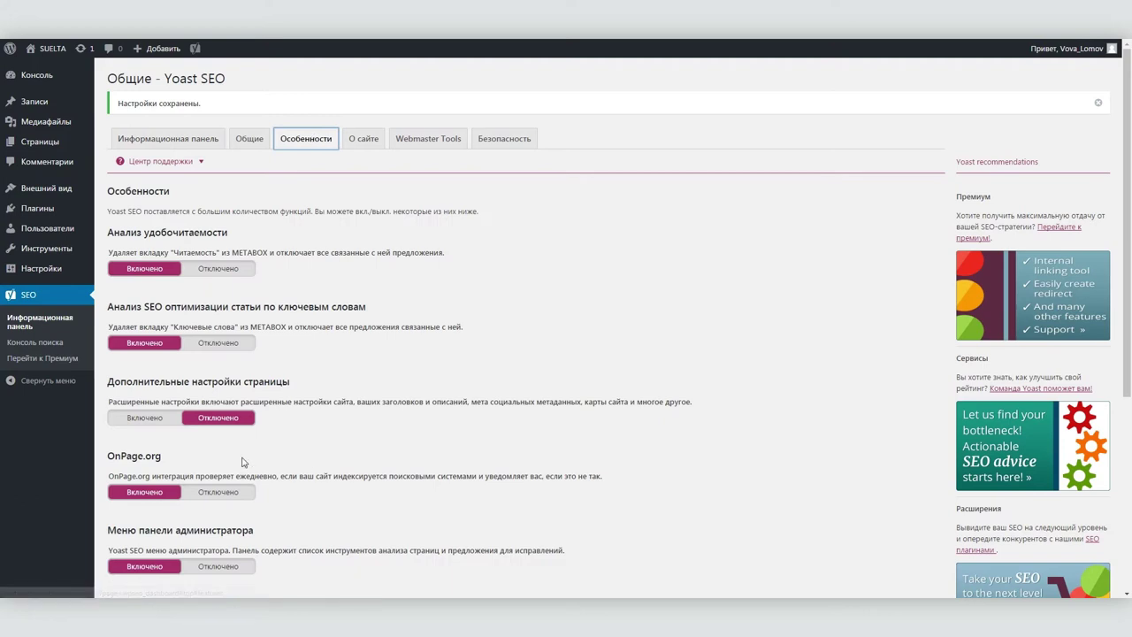
click(125, 419)
scroll(126, 419, down, 3)
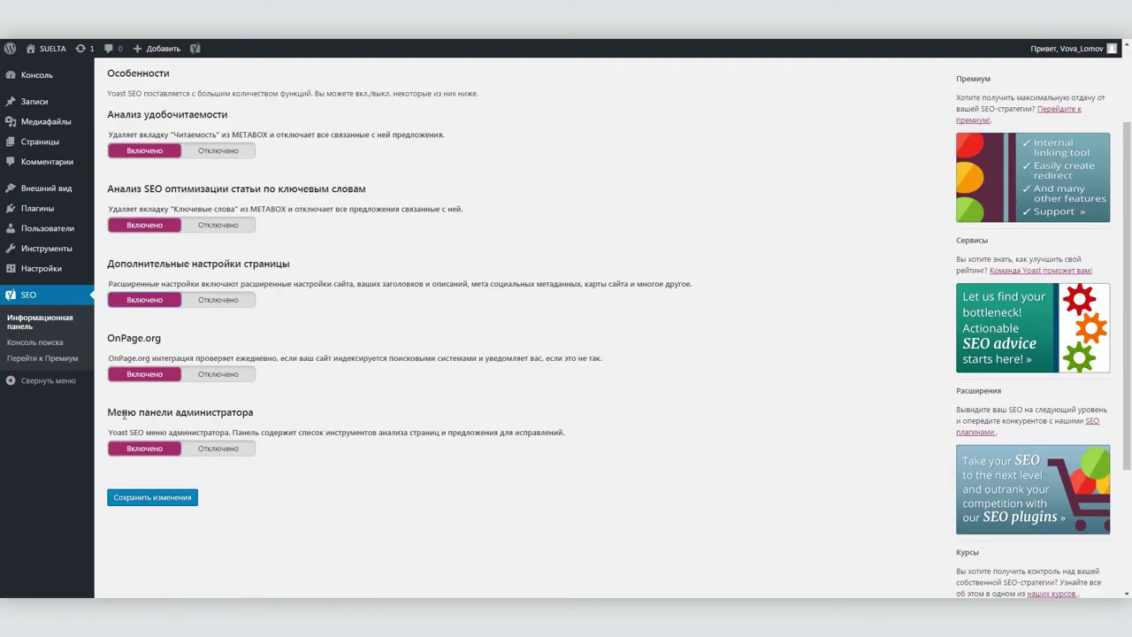
click(146, 497)
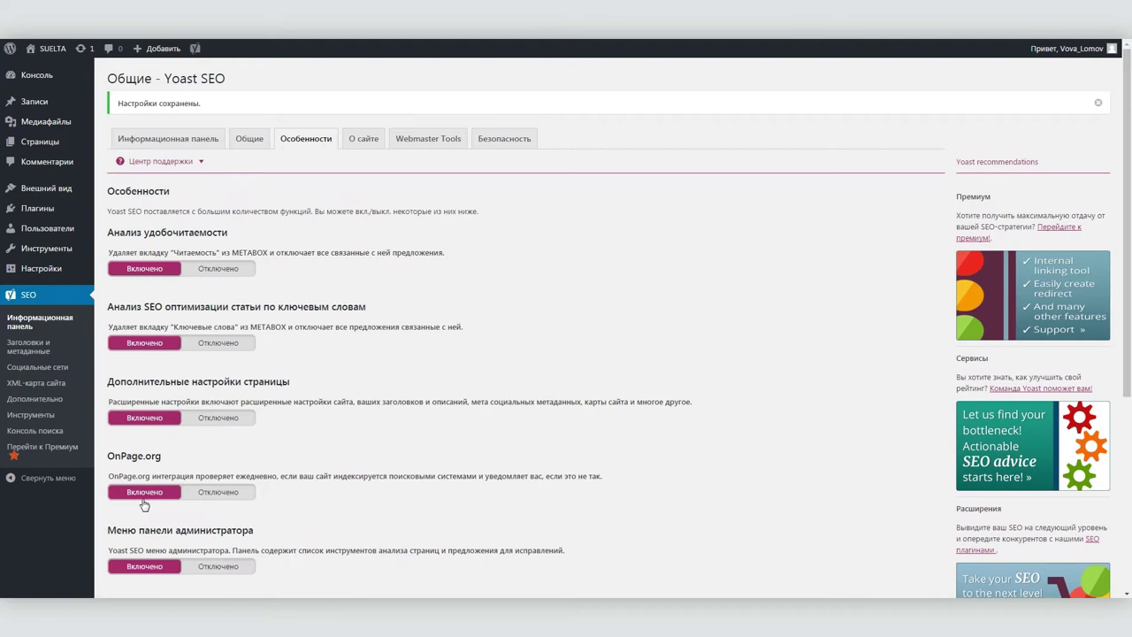
Step: Shorten the title templates of posts (Записи) and pages (Страницы) to %%title%% %%page%%
click(24, 357)
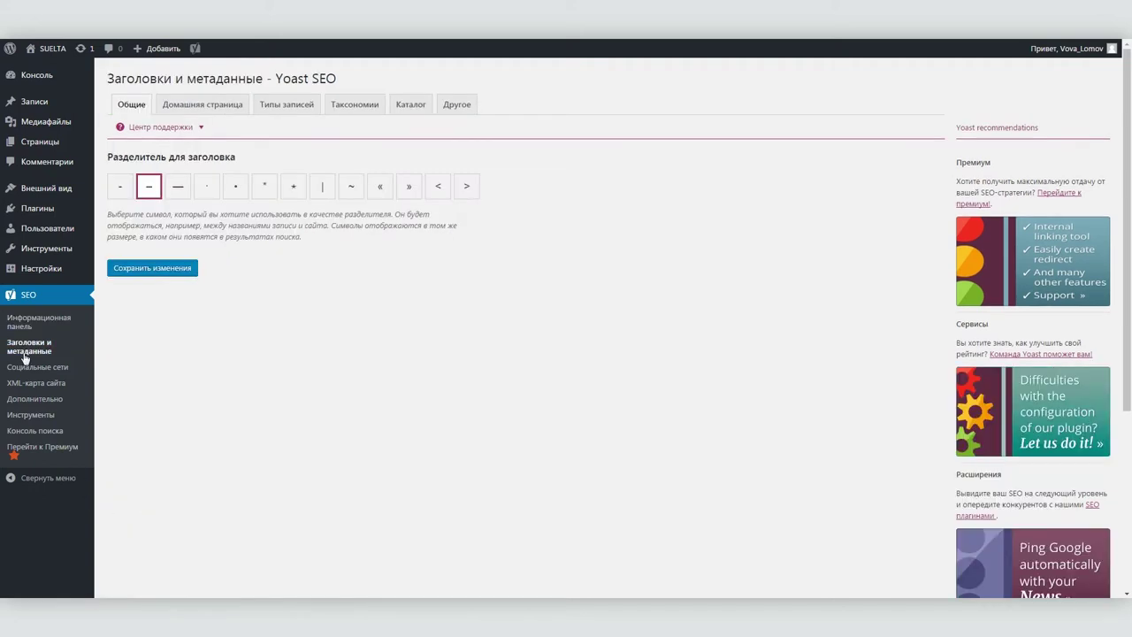
click(276, 108)
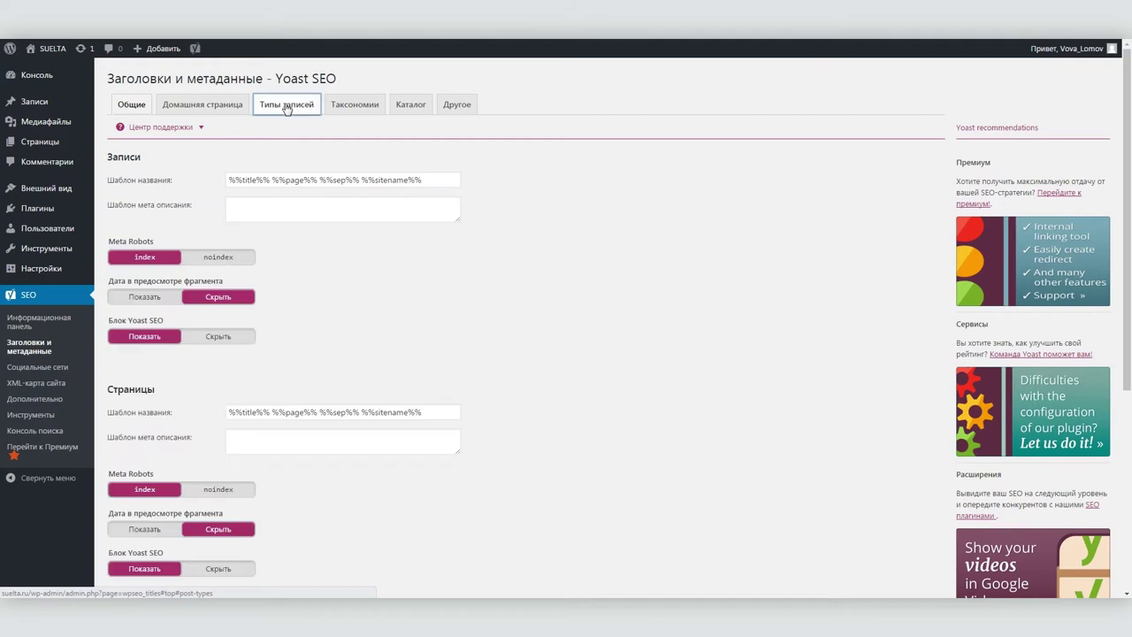
click(286, 179)
drag(317, 178, 462, 180)
key(BackSpace)
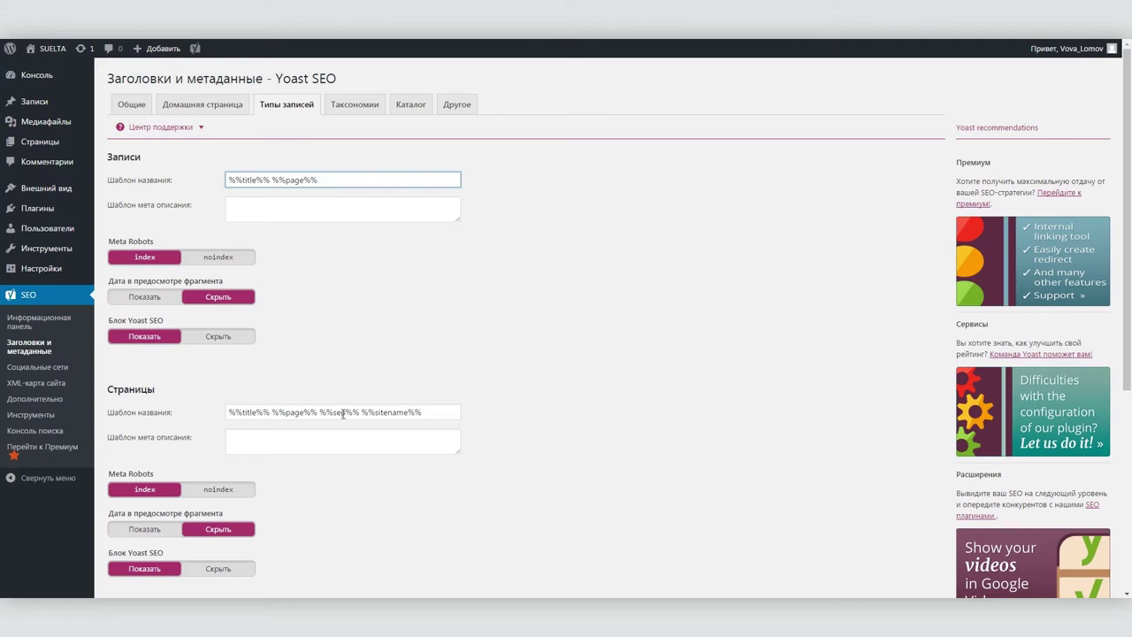
drag(317, 412, 447, 410)
key(BackSpace)
Step: Shorten the media files (Медиафайлы) title template to %%title%% %%page%% and save the post type settings
scroll(575, 399, down, 3)
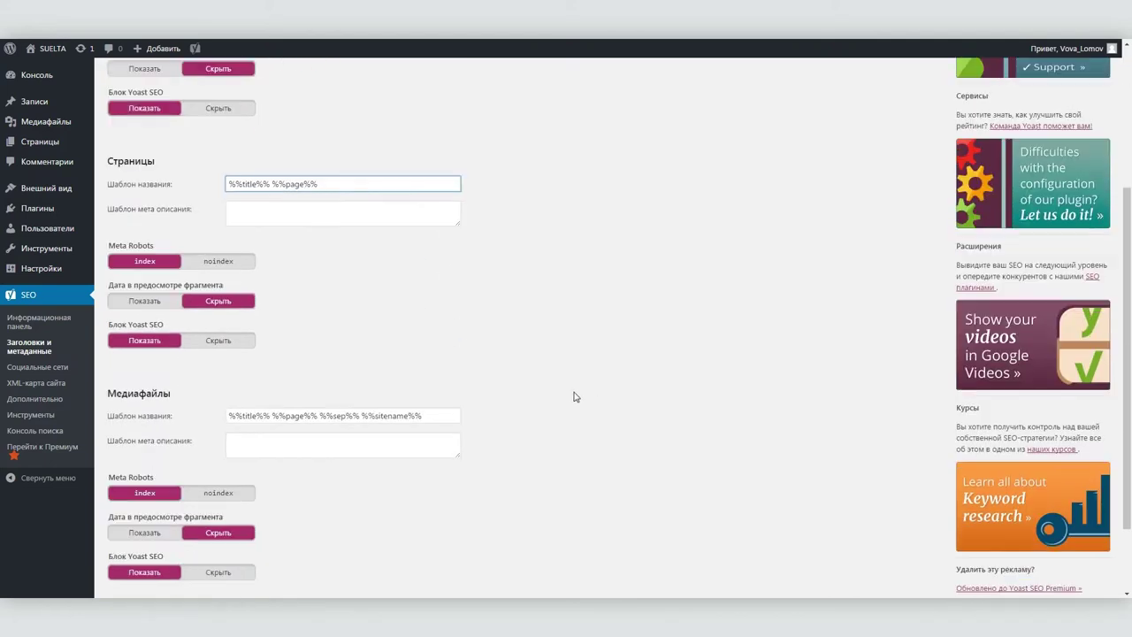
drag(320, 405, 475, 405)
key(BackSpace)
scroll(596, 392, up, 3)
scroll(592, 344, down, 10)
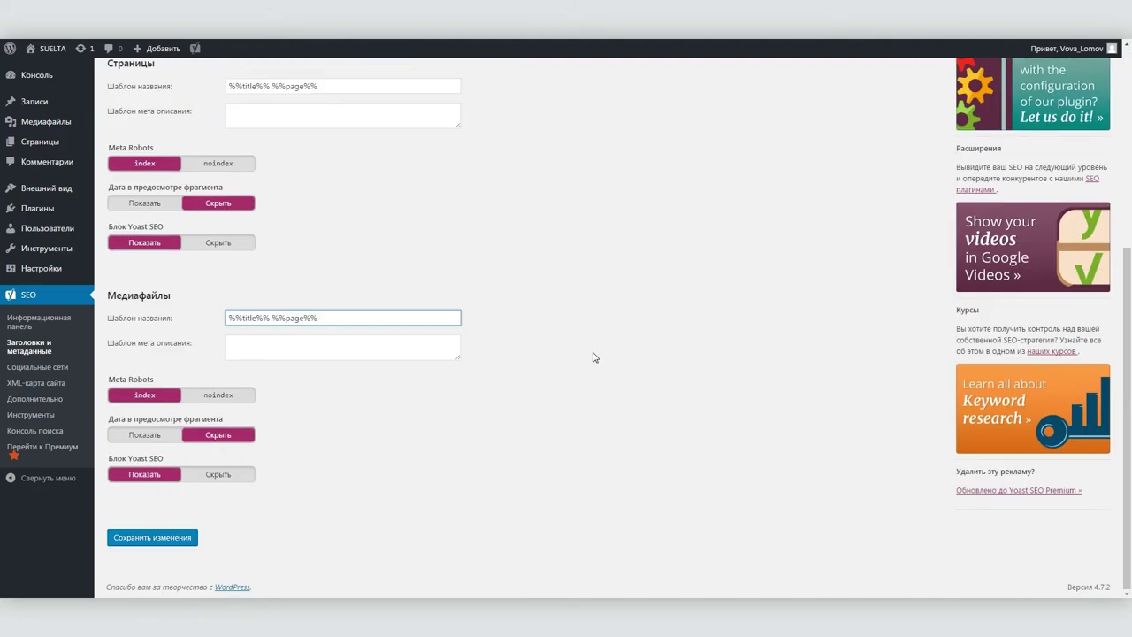
click(157, 534)
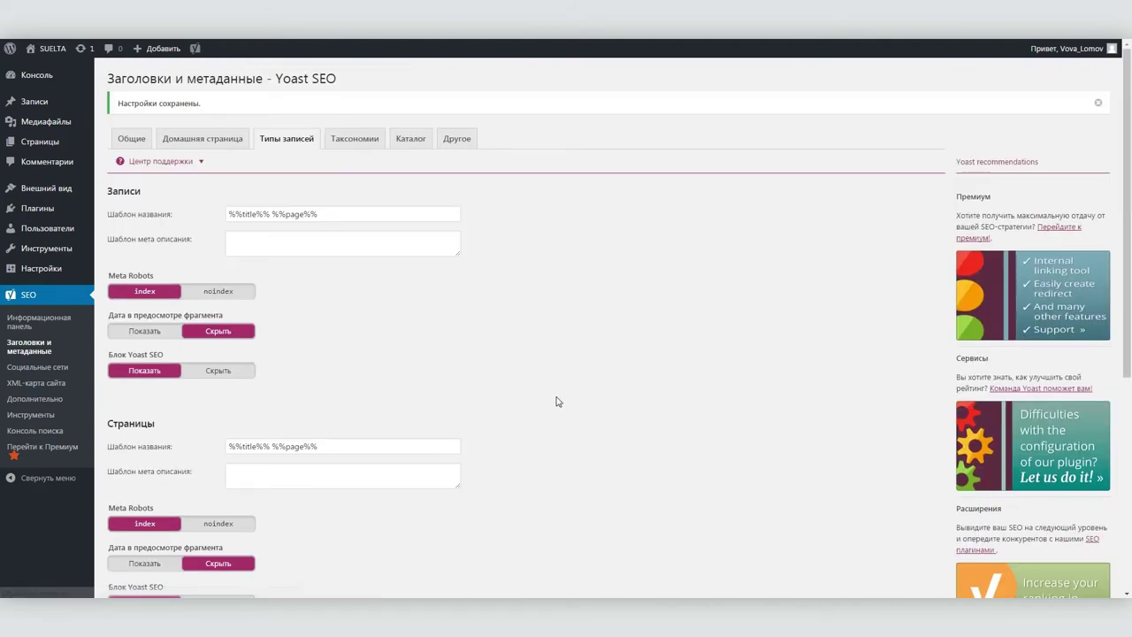
Step: Reduce the title templates of the categories (Рубрики) and tags (Метки) taxonomies to %%term_title%% %%page%%
click(346, 144)
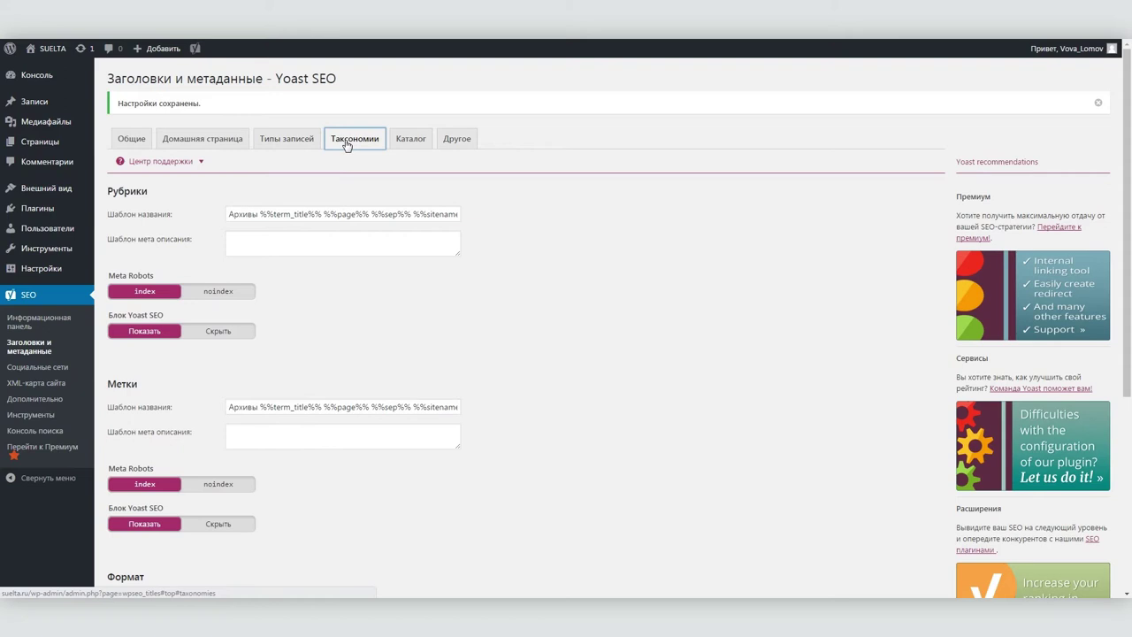
double_click(240, 214)
key(BackSpace)
drag(339, 214, 539, 211)
key(BackSpace)
double_click(241, 406)
key(BackSpace)
drag(338, 406, 531, 408)
key(BackSpace)
Step: Reduce the Формат taxonomy's title template to %%term_title%% %%page%% and save the changes
scroll(303, 411, down, 3)
double_click(241, 348)
key(BackSpace)
drag(339, 349, 539, 350)
key(BackSpace)
key(Return)
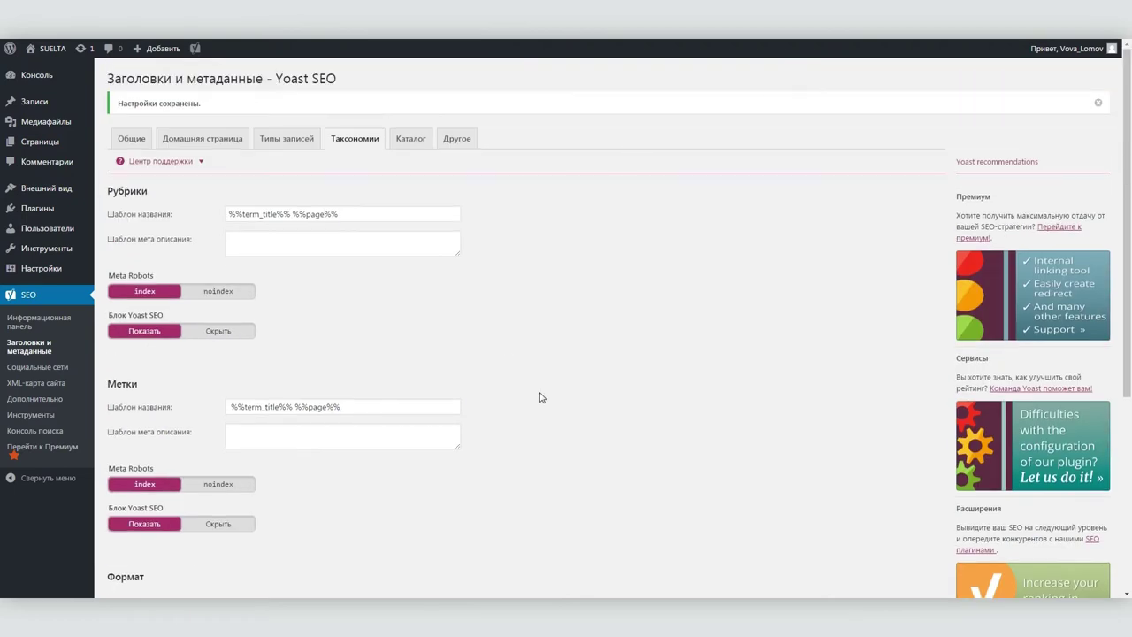
Step: Set Meta Robots to noindex for tags (Метки) and hide their Yoast SEO block
scroll(541, 397, down, 1)
click(218, 425)
click(218, 465)
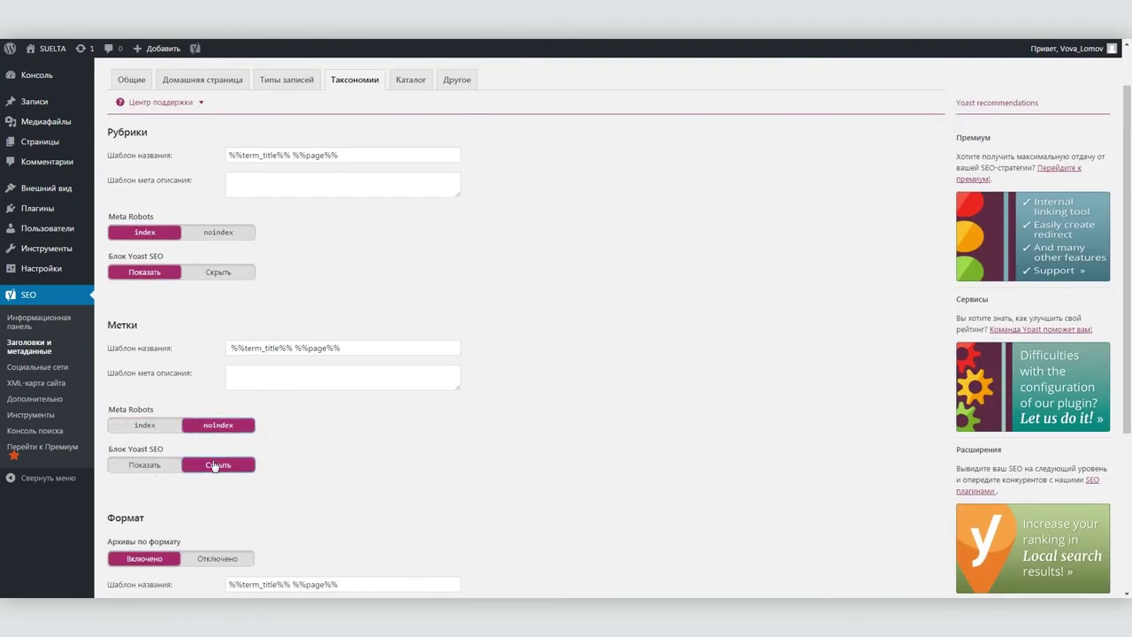
Step: Set Meta Robots to noindex for the author archives and save the changes
click(410, 80)
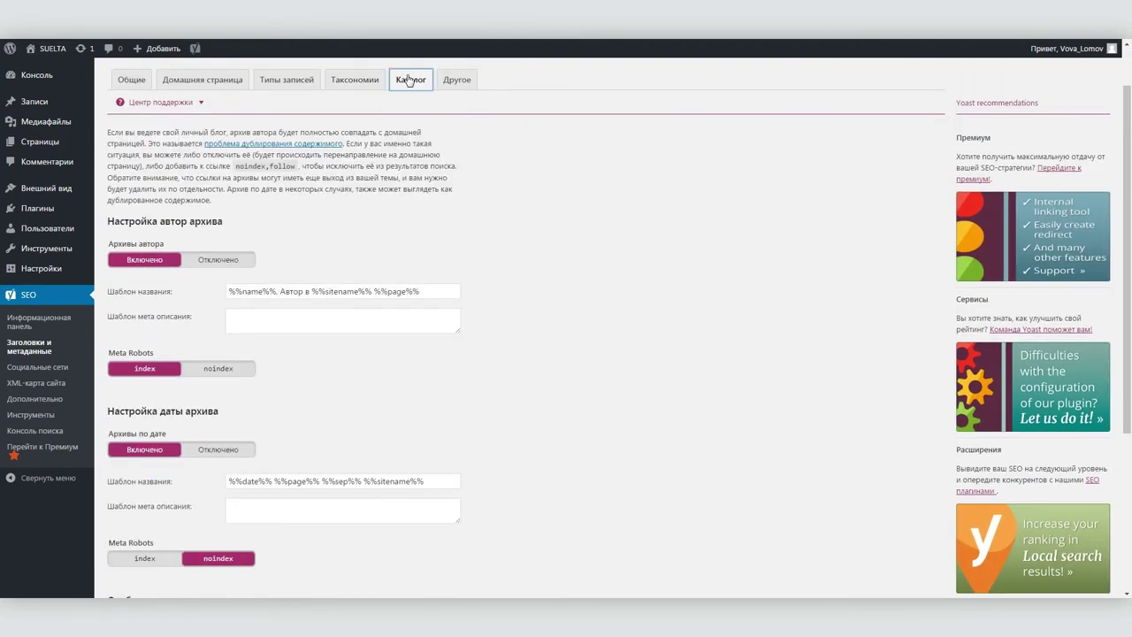
click(250, 368)
scroll(233, 369, down, 5)
click(146, 511)
scroll(144, 460, down, 10)
click(144, 503)
Step: Enable the keywords meta tag and set archive subpages to noindex in the site-wide meta settings
click(457, 138)
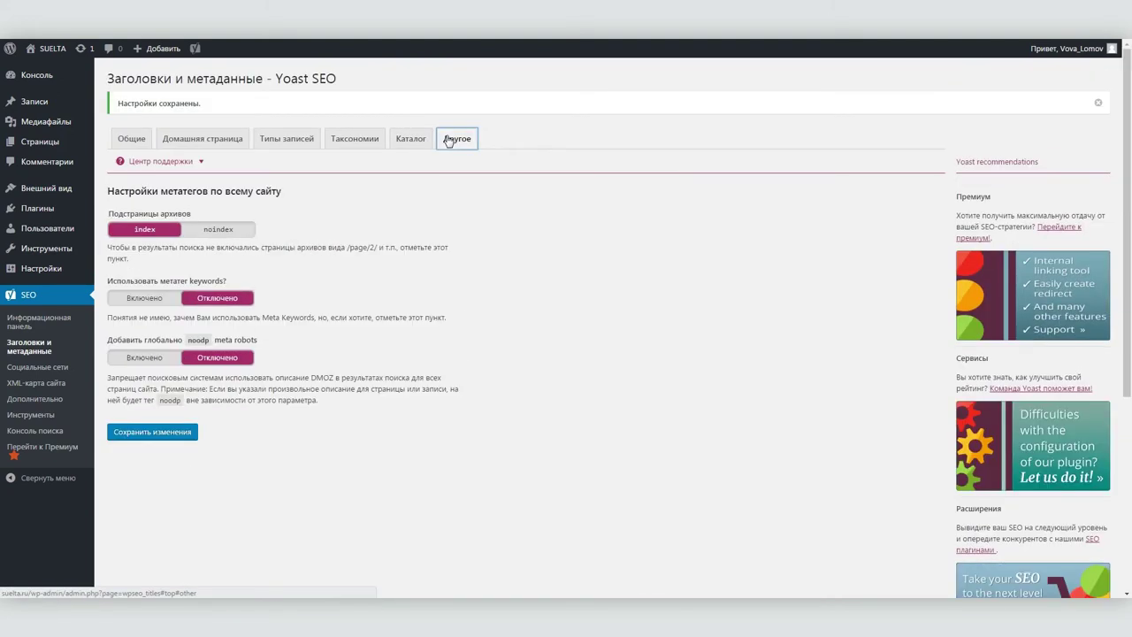
click(146, 298)
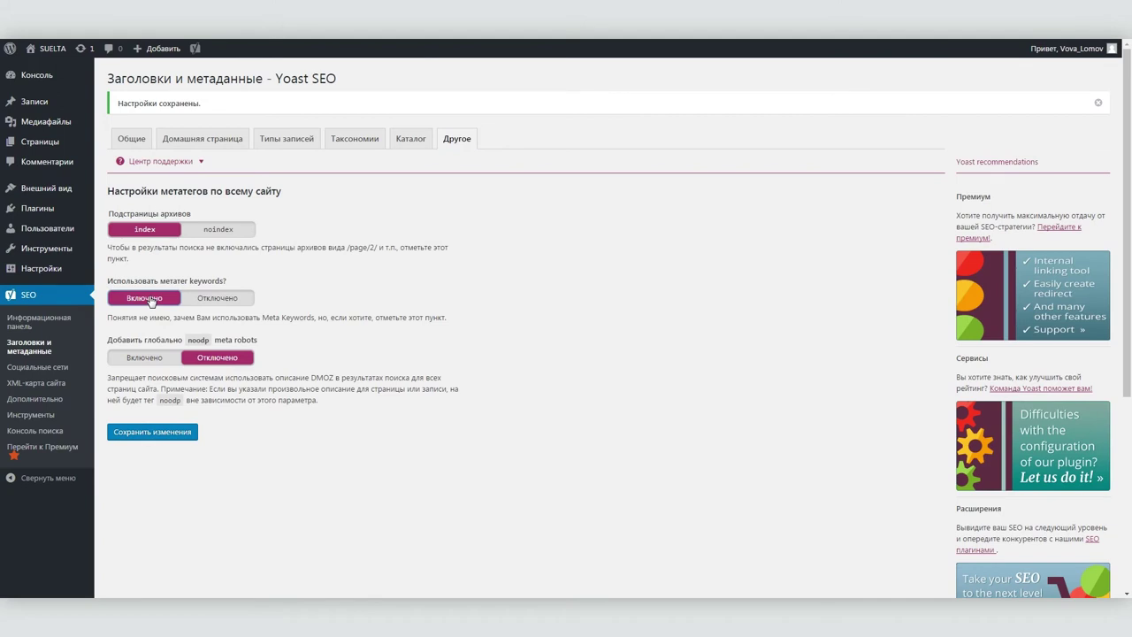
click(215, 230)
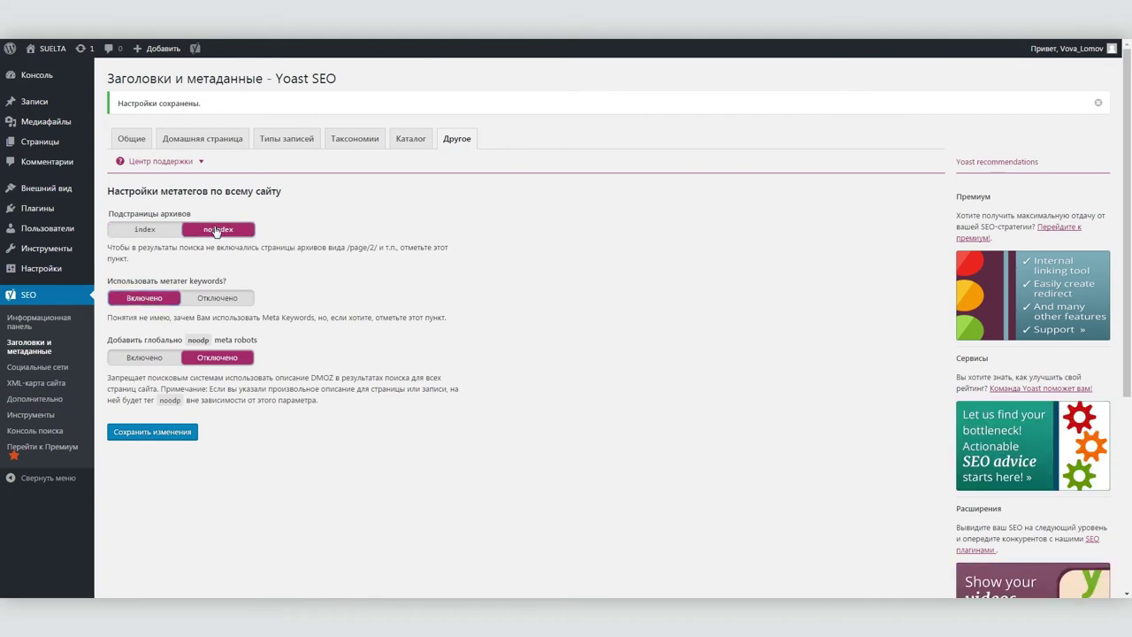
Step: View the XML sitemap settings and enable breadcrumbs in the advanced Yoast SEO settings
click(38, 381)
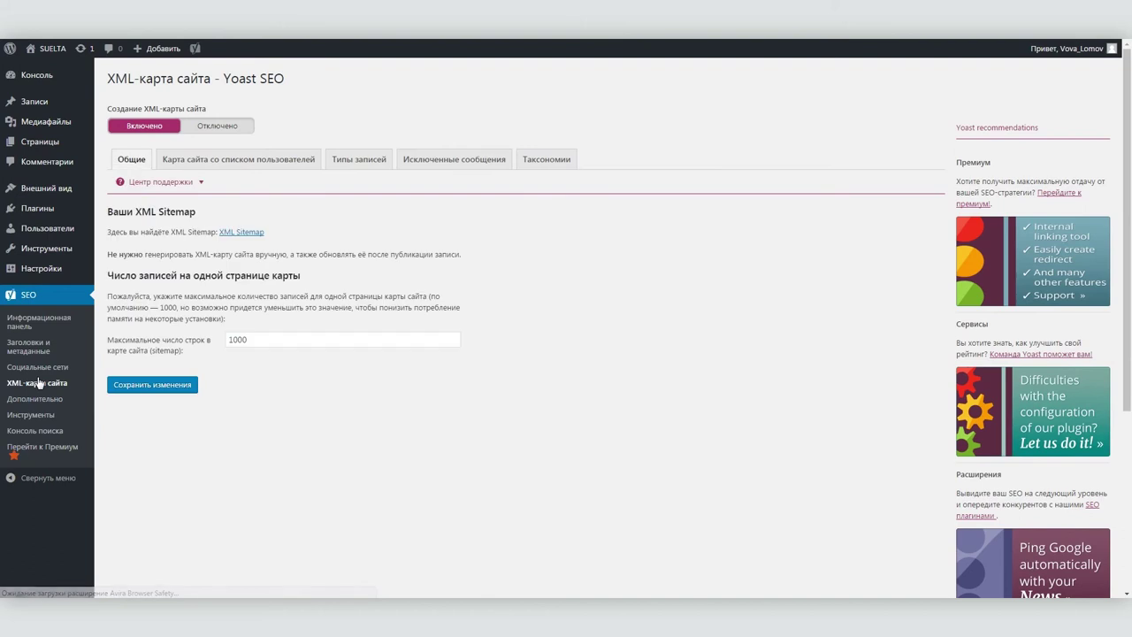
click(38, 403)
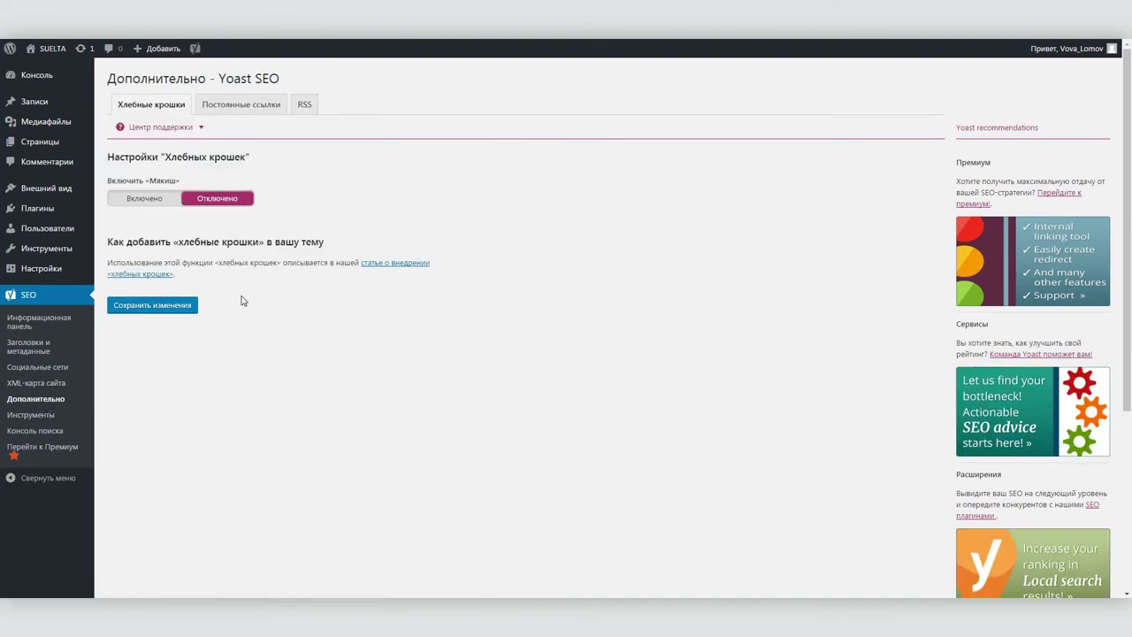
click(141, 199)
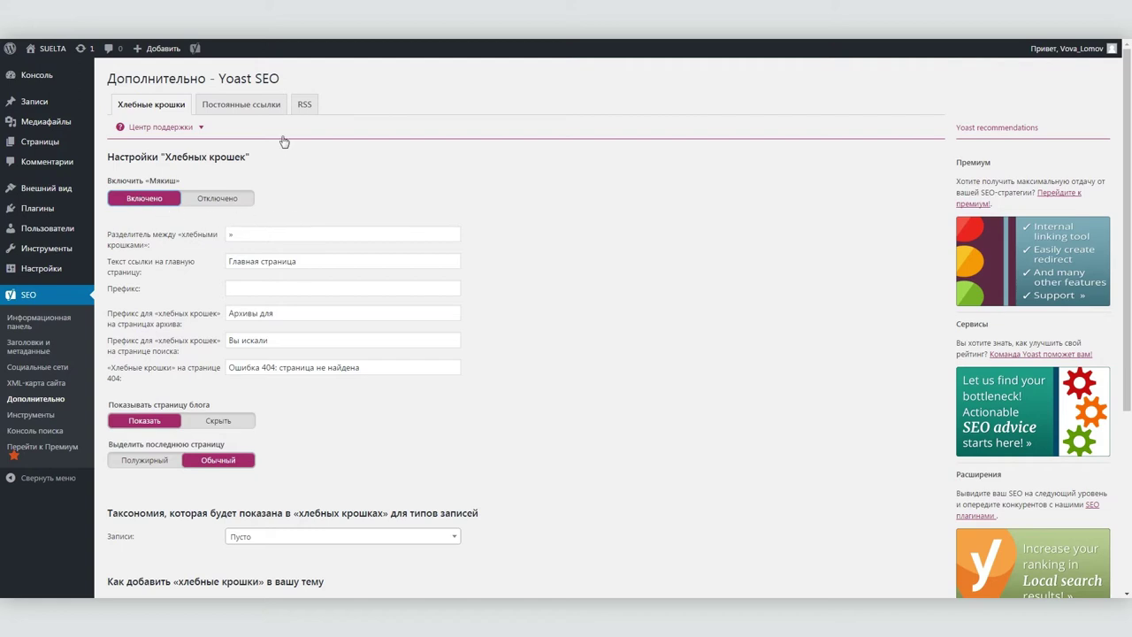
Step: Set the ?replytocom variables to be removed (Убрать) in the permalink settings and save
click(242, 106)
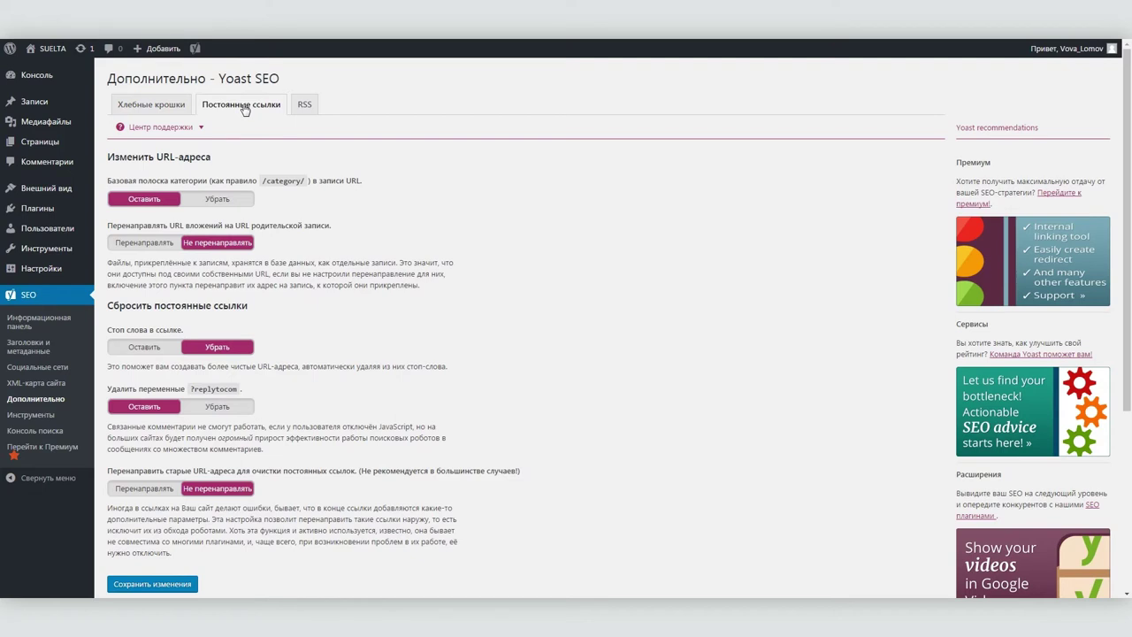
click(224, 405)
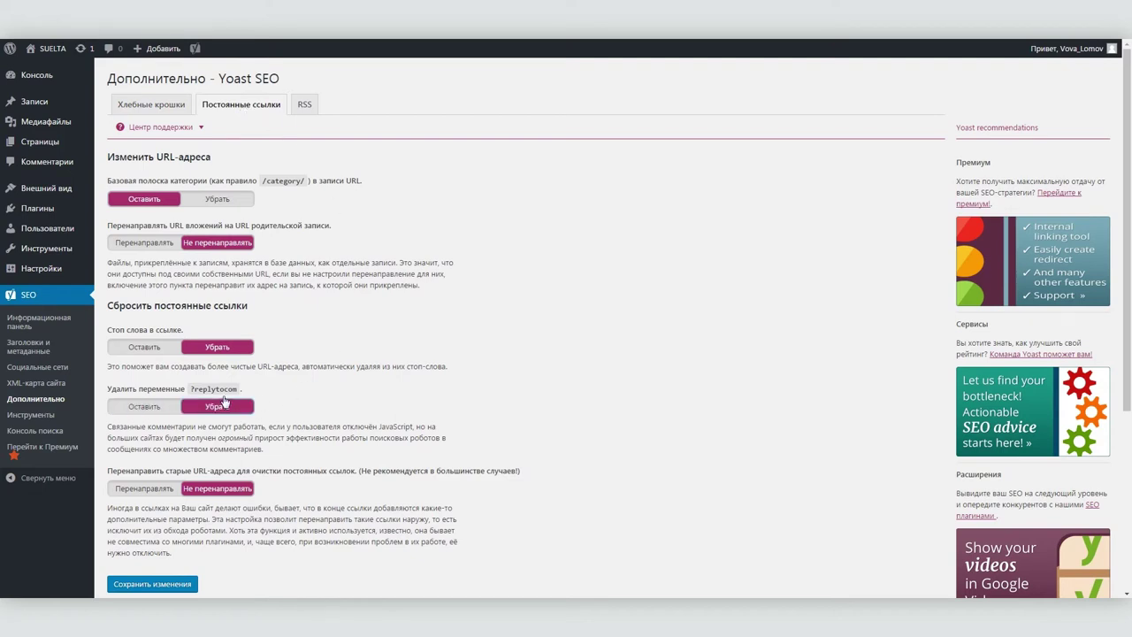
click(172, 584)
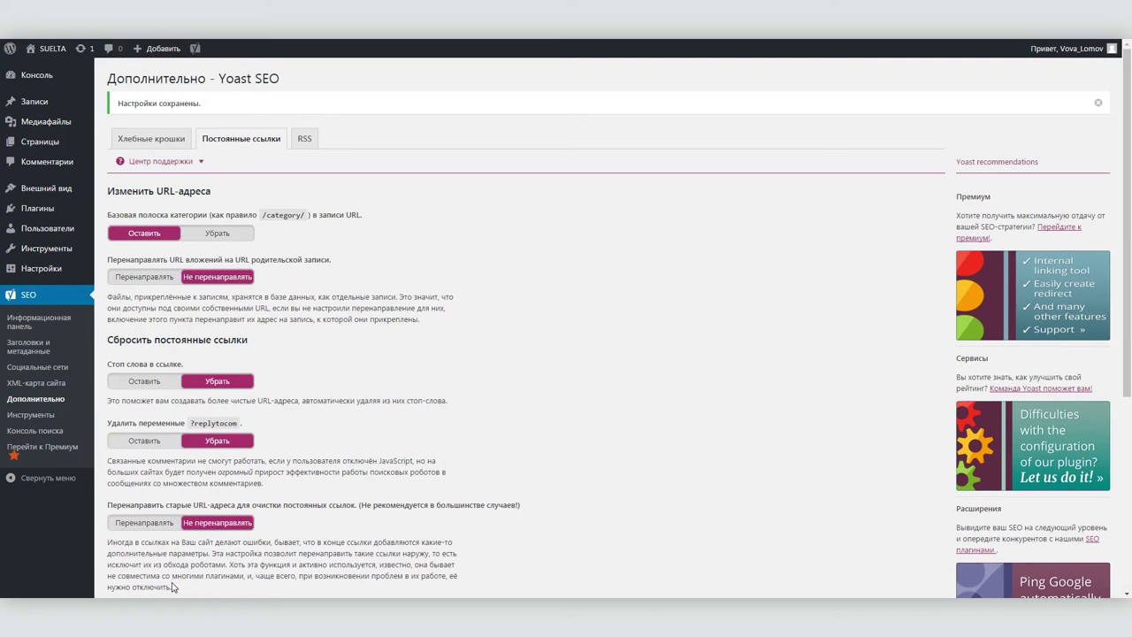
Step: Open the post "Запись первая. Единственная" for editing and go to its Yoast SEO section
click(32, 113)
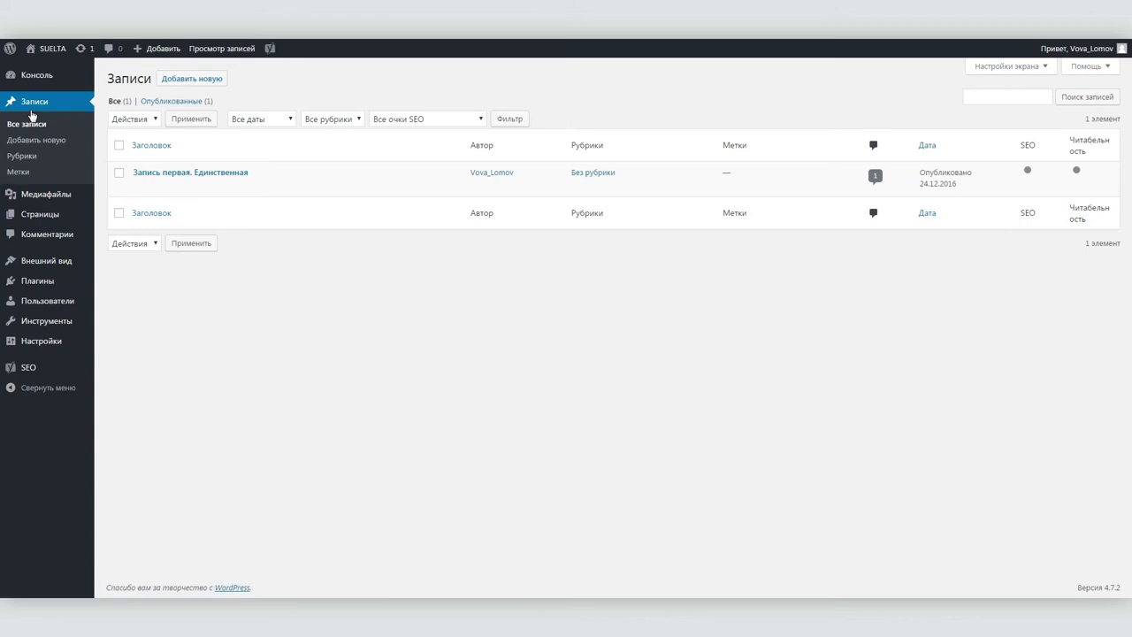
click(162, 173)
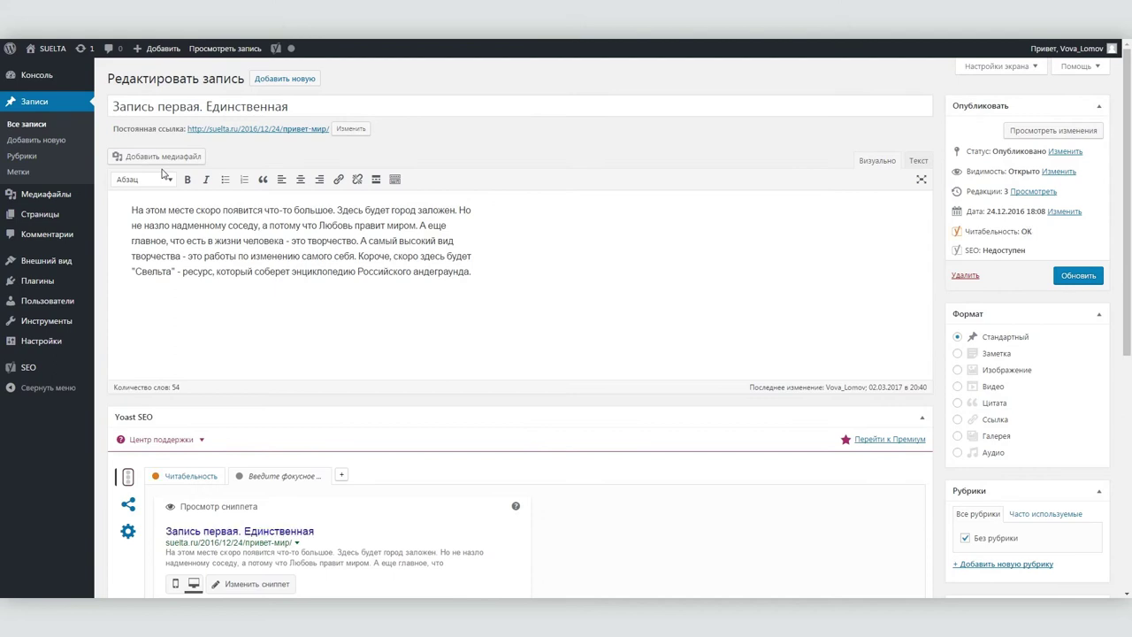
scroll(263, 250, down, 3)
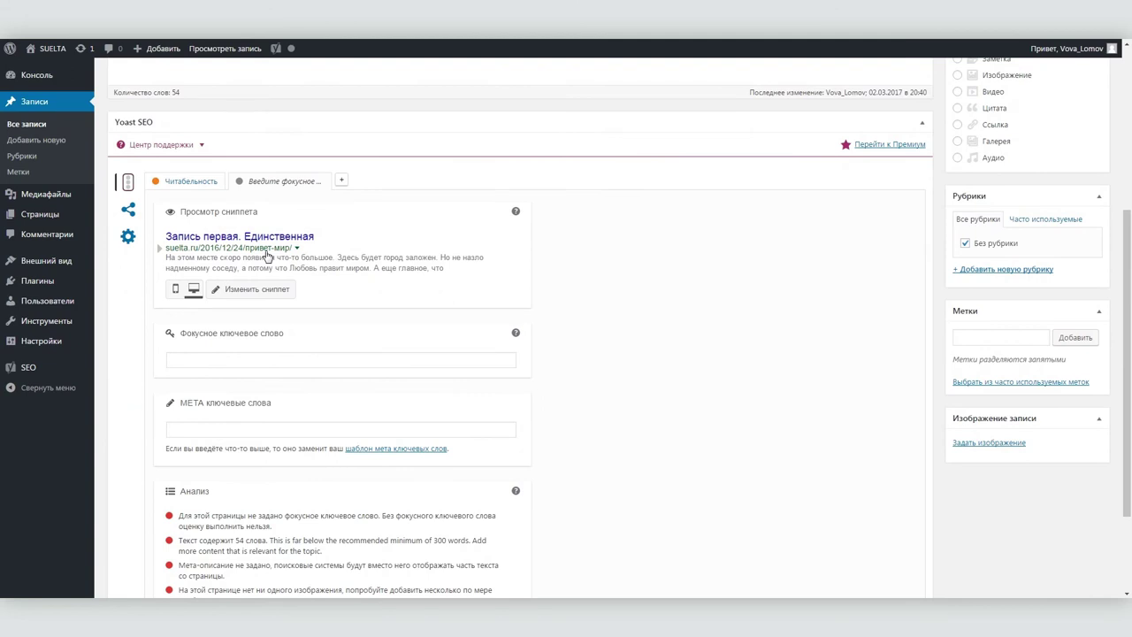
Step: Look through the post's Facebook and Twitter sharing fields and its advanced meta robots settings in Yoast SEO
click(128, 209)
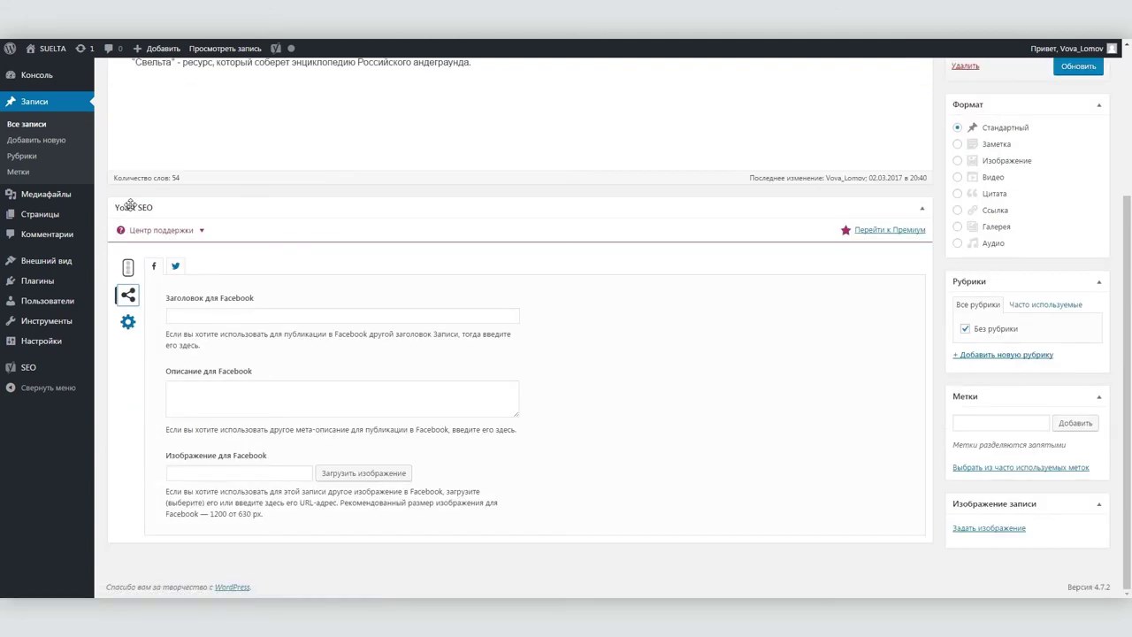
click(184, 313)
click(188, 391)
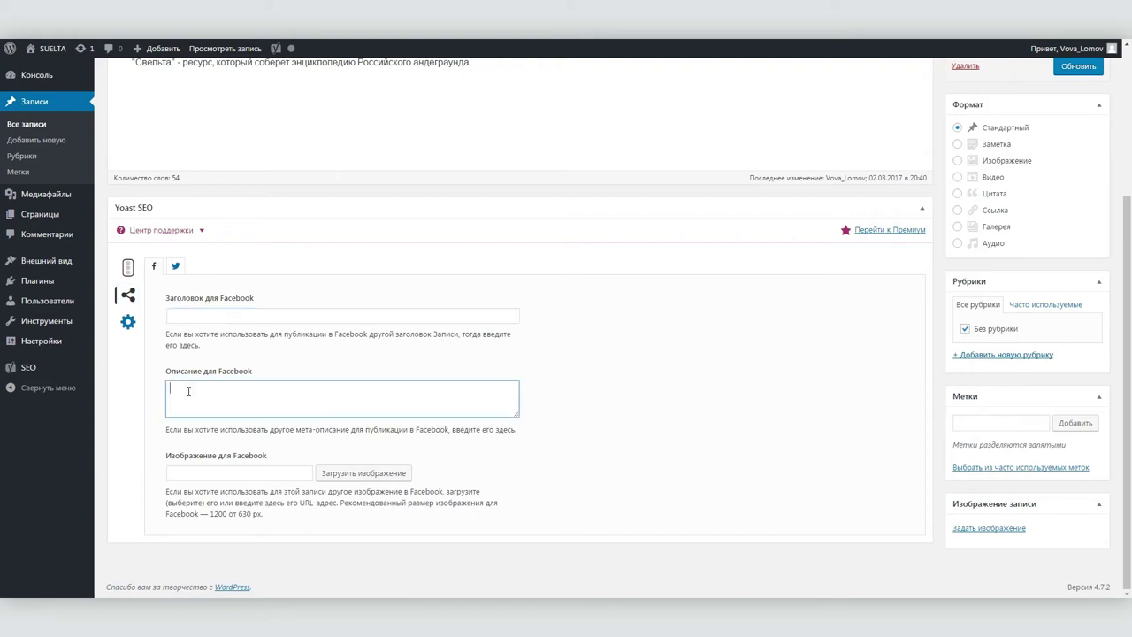
click(199, 468)
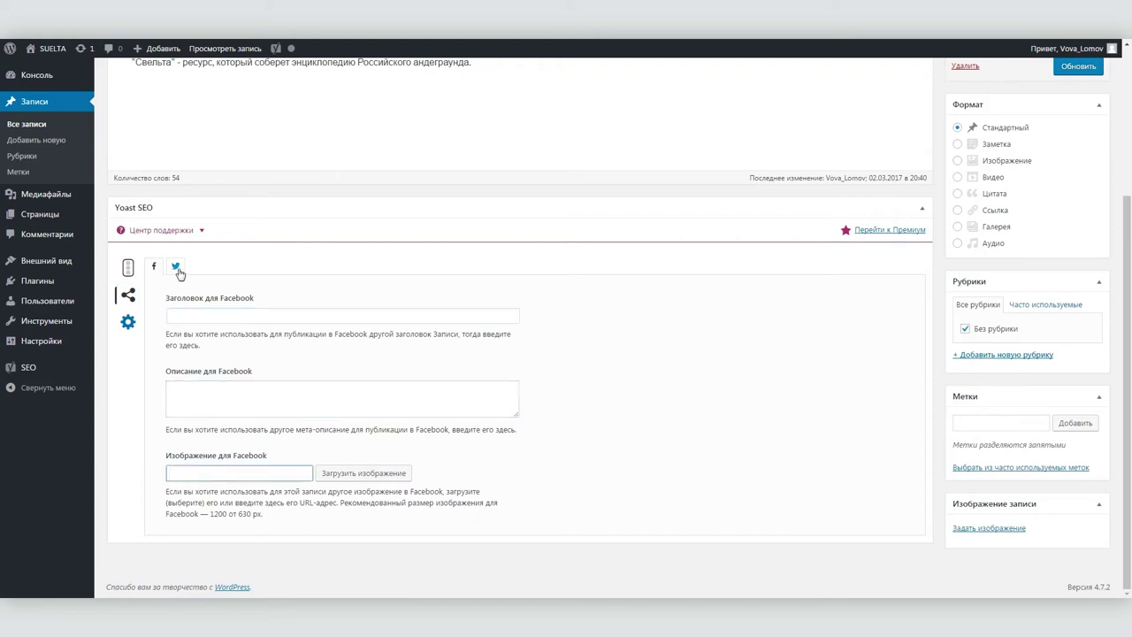
click(178, 270)
click(128, 322)
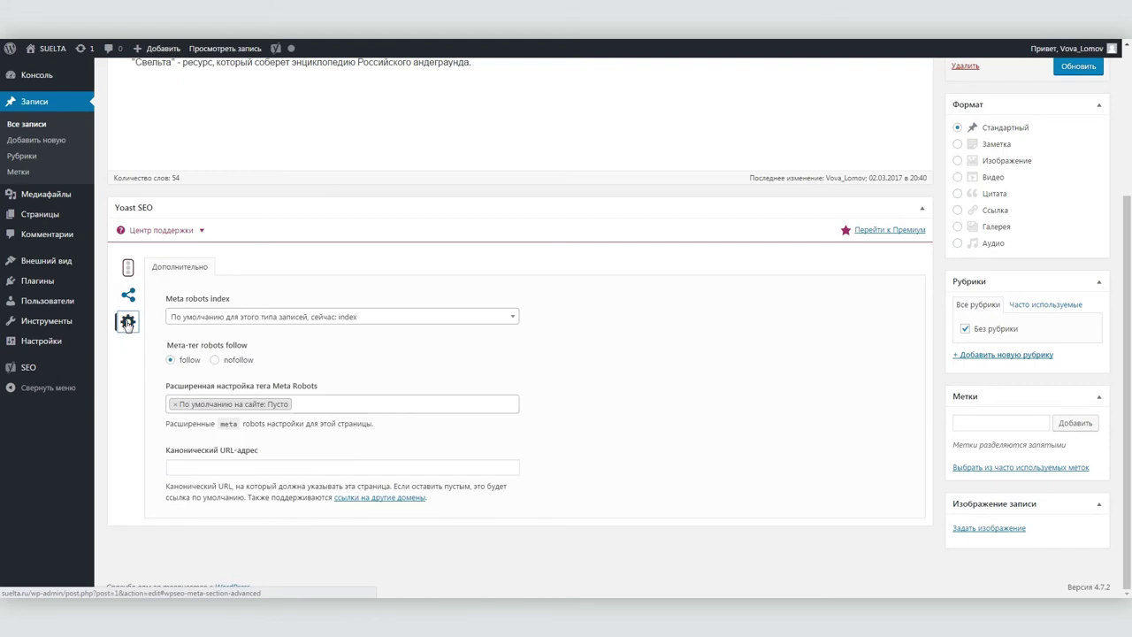
click(215, 360)
Step: Review the post's snippet, keyword fields and SEO analysis, as well as its readability analysis
click(123, 272)
scroll(123, 275, down, 2)
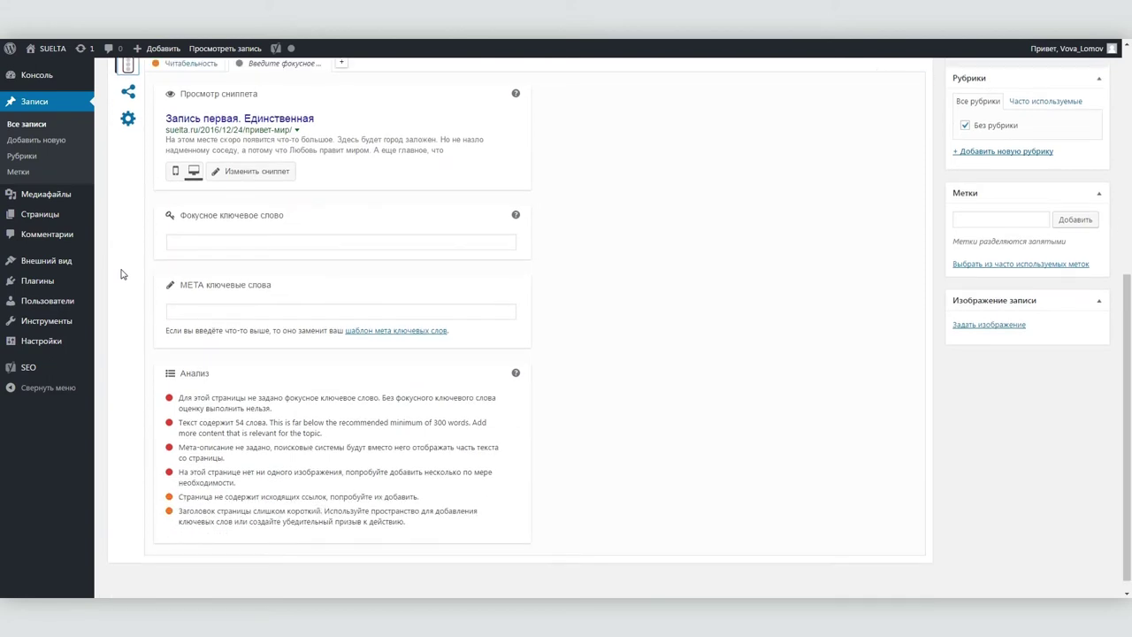
scroll(122, 274, up, 4)
click(173, 302)
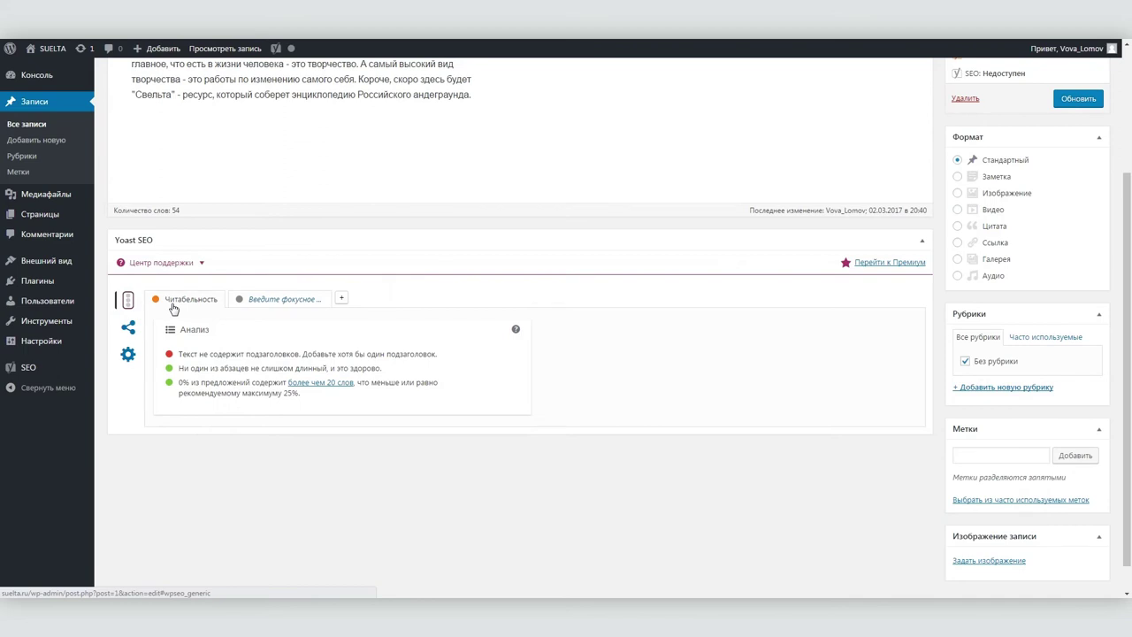
Step: Replace the post title with "Видеопродакшн на низком бюджете - это то, чем я занимаюсь"
scroll(173, 308, up, 3)
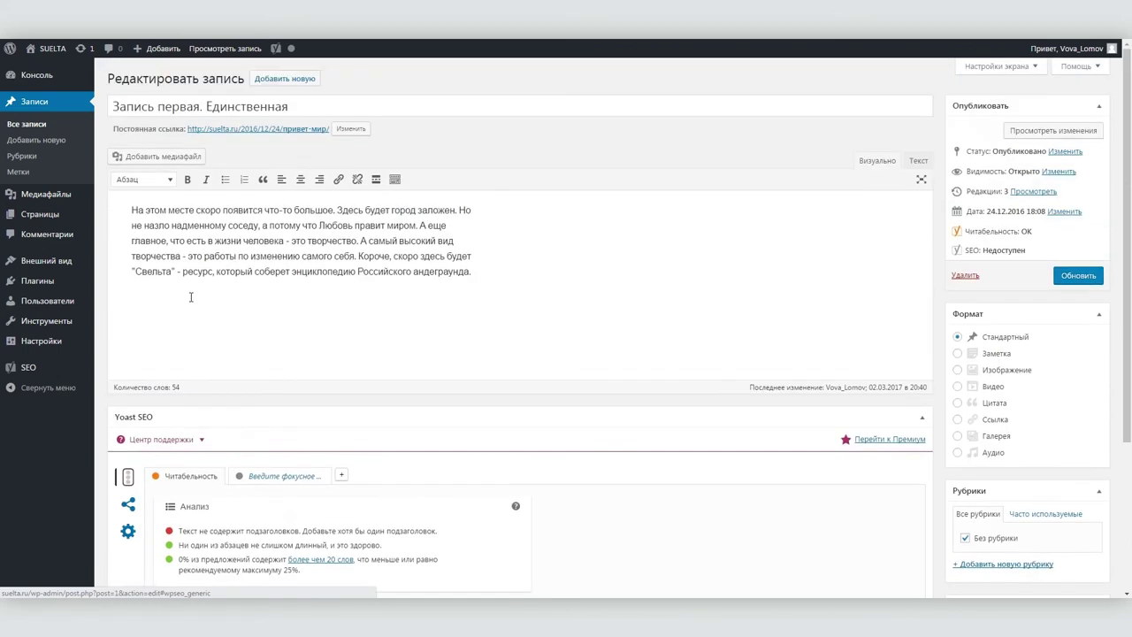
double_click(170, 106)
triple_click(165, 106)
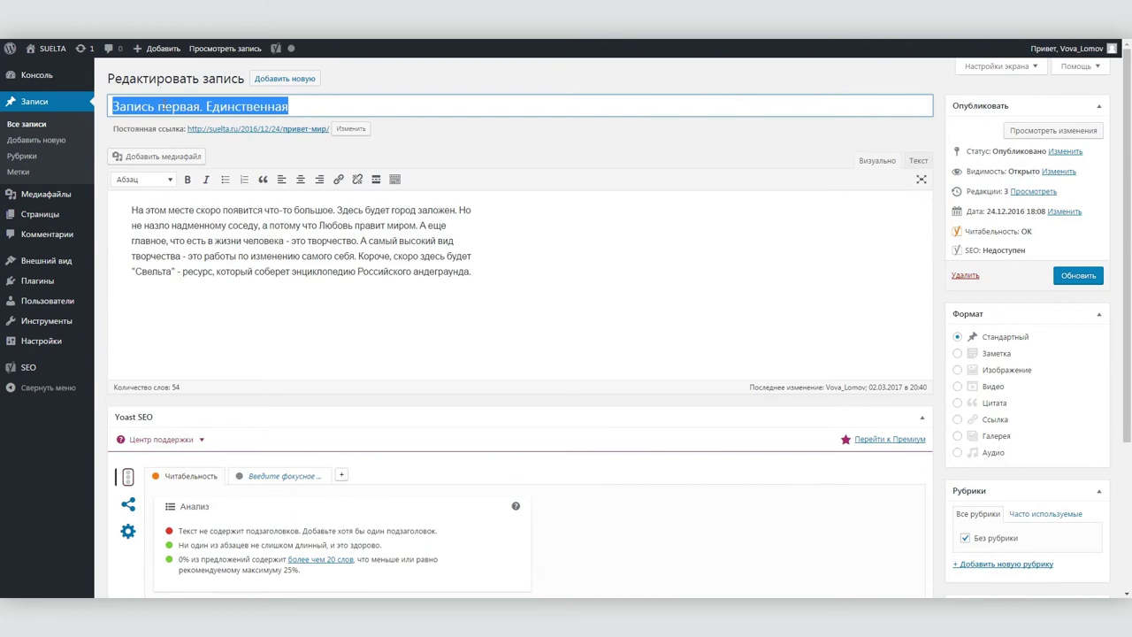
text(Видеопрод)
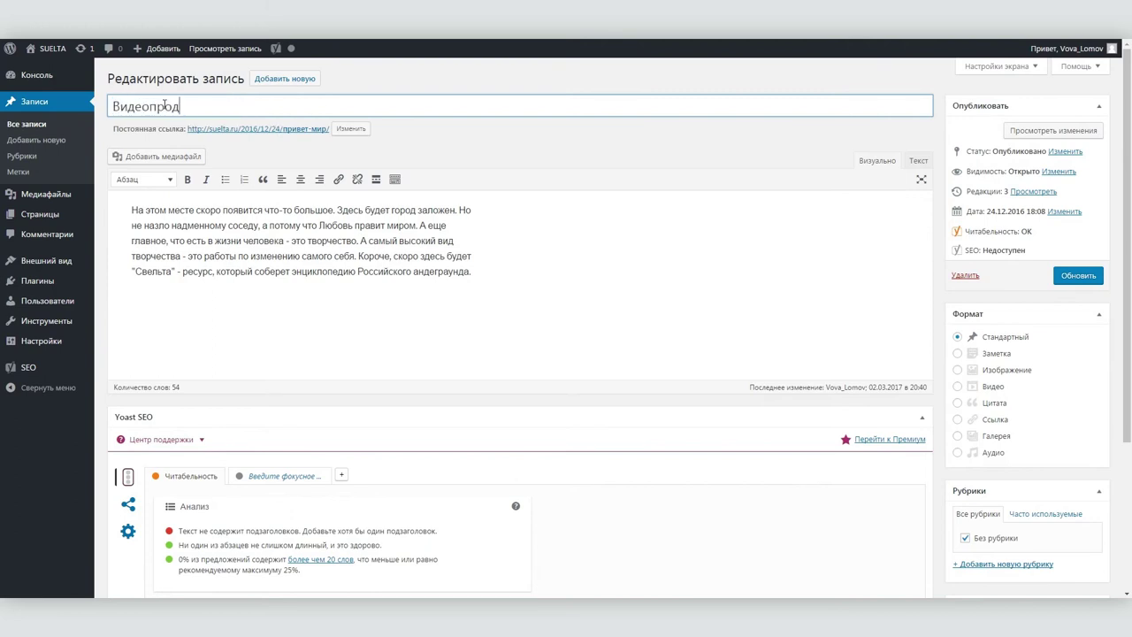
text(акшн на низком бюджете. То, чт)
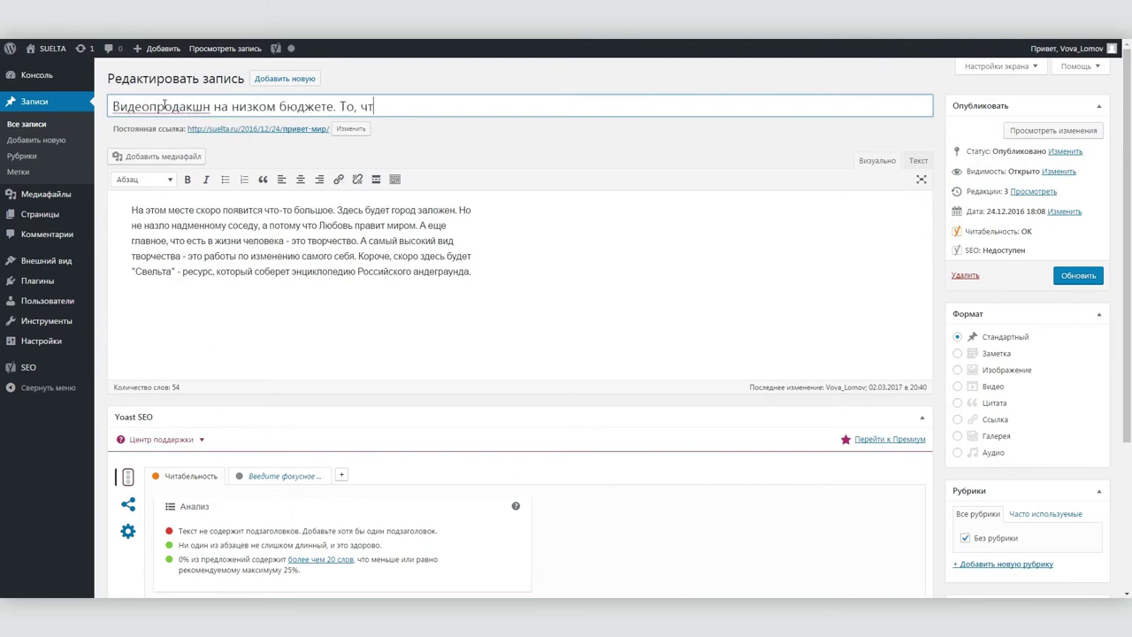
text(о)
key(BackSpace)
key(BackSpace)
key(BackSpace)
key(BackSpace)
key(BackSpace)
key(BackSpace)
key(BackSpace)
key(BackSpace)
key(BackSpace)
key(BackSpace)
text(- это то, чем я занимаюсь)
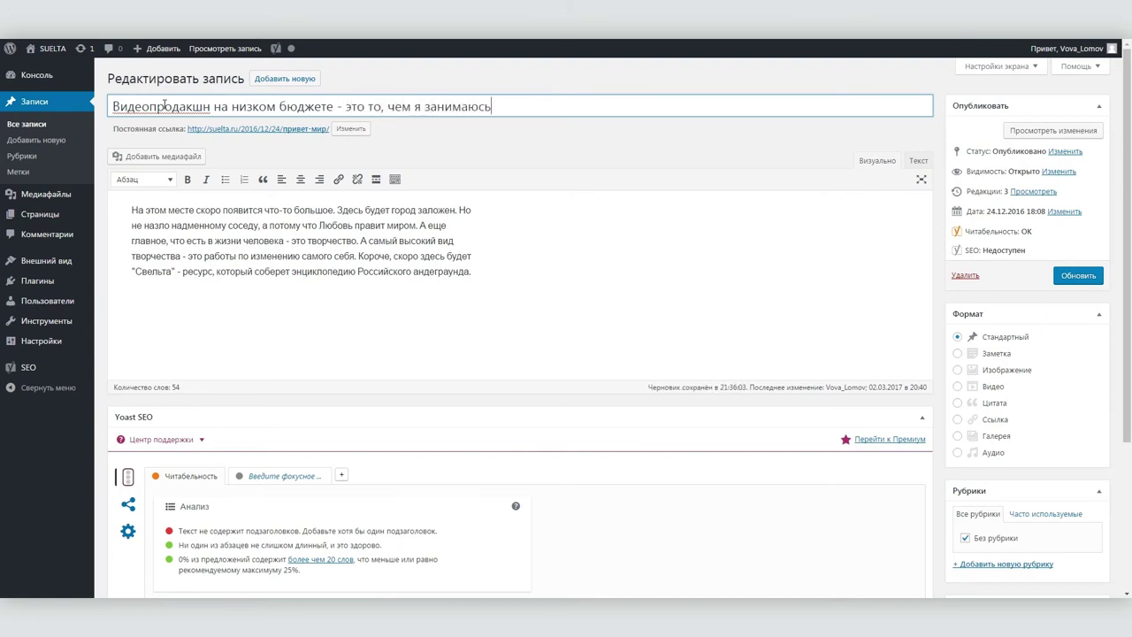
Step: Replace the post body with a self-introduction about over 6 years of low-budget video and "Это часть новой идеологии, новой волны, которую не все еще почувствовали."
click(216, 224)
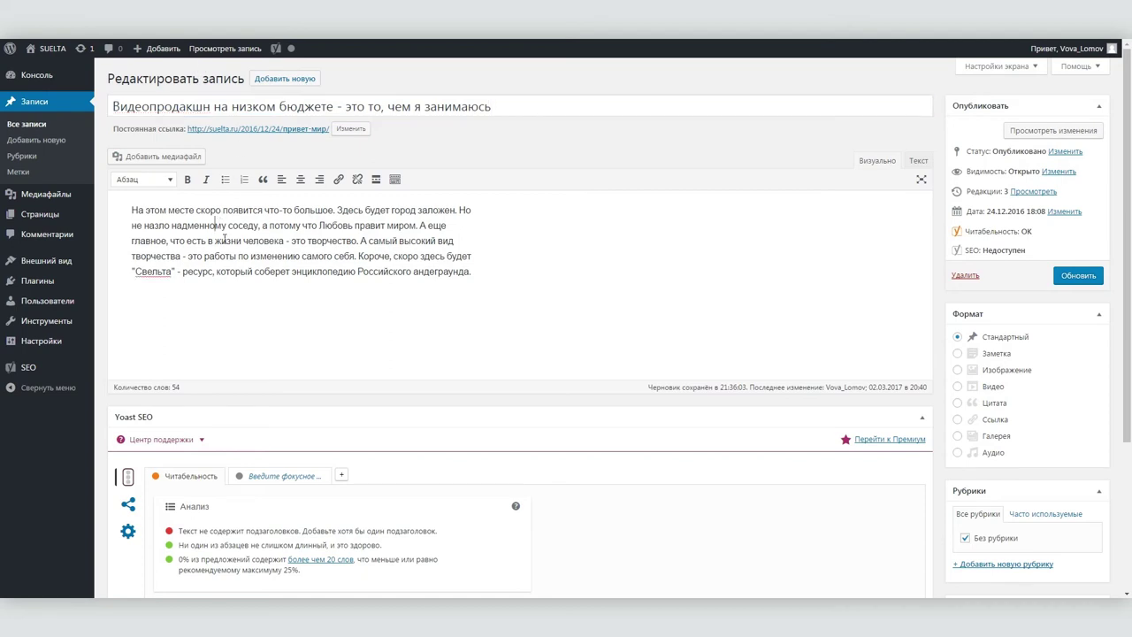
drag(513, 276, 113, 193)
key(Delete)
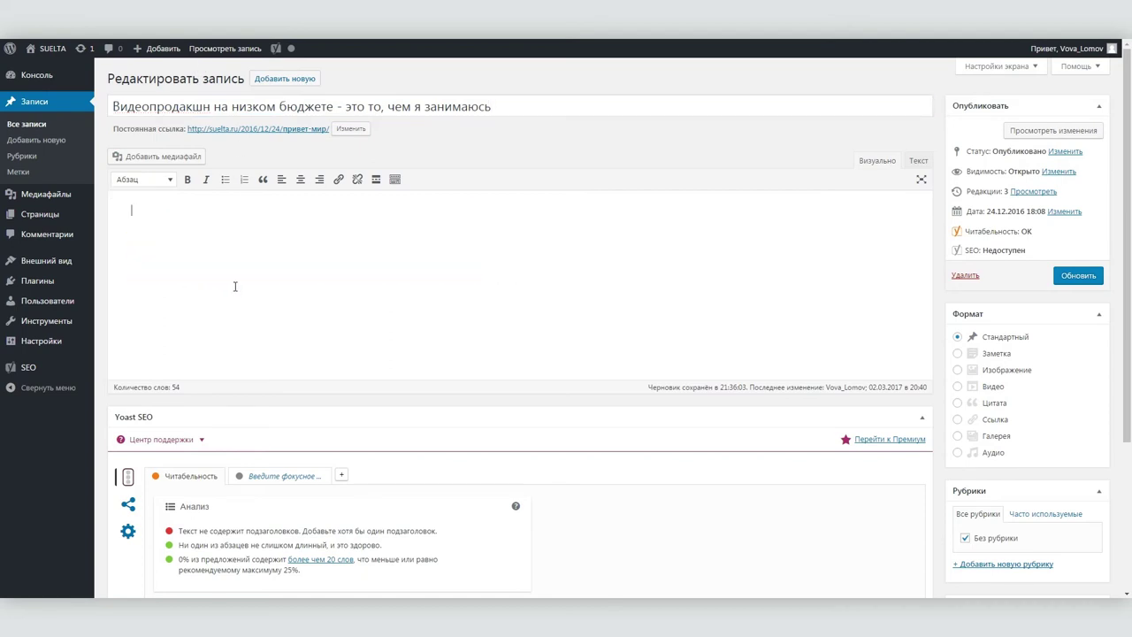
text(Меня зовут Вова Ломов и уже более 6 лет я снимаю видео на низком бюджете.)
key(shift+Return)
text(Это часть новой идеологии, новой волны, которую не все еще почувствовали.)
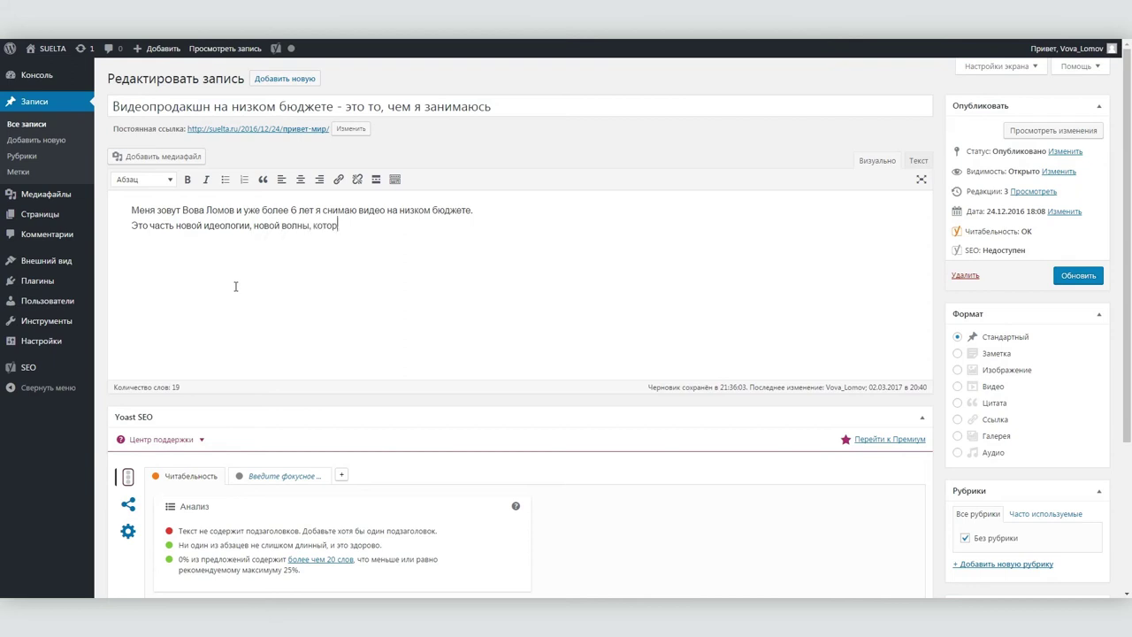
Step: Add the sentence "Когда-то давно в Парижской синематеке сидели Годар и Трюффо и рассуждали о том, что нужно самим брать в руки камеры и начинать снимать."
key(shift+Return)
text(Когда-то давно Годар сидел в Парижской синематеке с Трю)
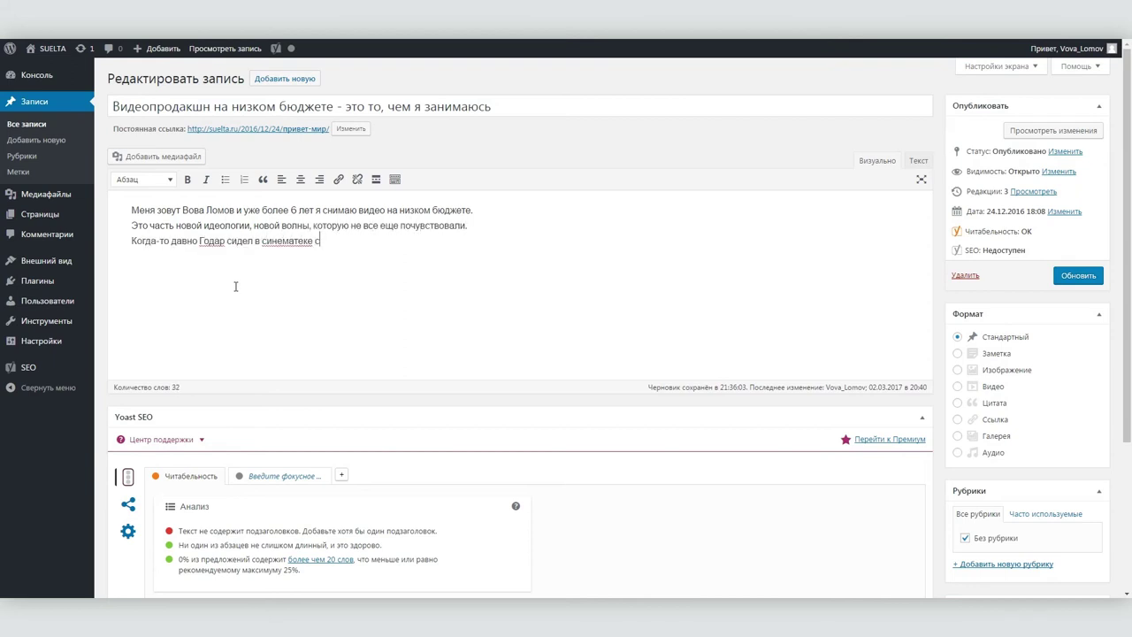
text(ффо)
key(ctrl+Left)
key(ctrl+Left)
key(ctrl+shift+Left)
key(ctrl+shift+Left)
key(ctrl+shift+Left)
key(ctrl+x)
key(ctrl+Left)
key(ctrl+Left)
key(ctrl+v)
text(сидели Годар и Трюффо и)
key(shift+Return)
text(рассуждали от)
key(BackSpace)
text(том, что нужно самим брать в руки камеры и начинать снимать.)
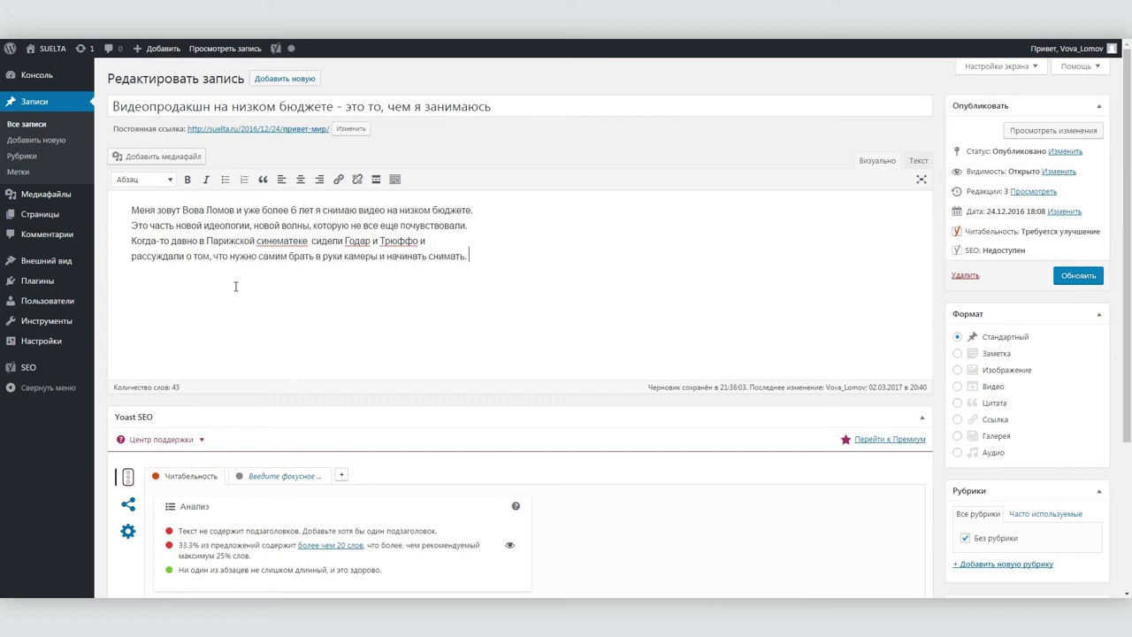
Step: Add the lines "Просто брать - и снимать. Тогда они поступили именно так, и запустили новую волну. Это был этап в развитии кинематографа, который полностью его изменил."
key(shift+Return)
text(Просто брать - и снимать. Тогда они поступили именно так, и запустили но)
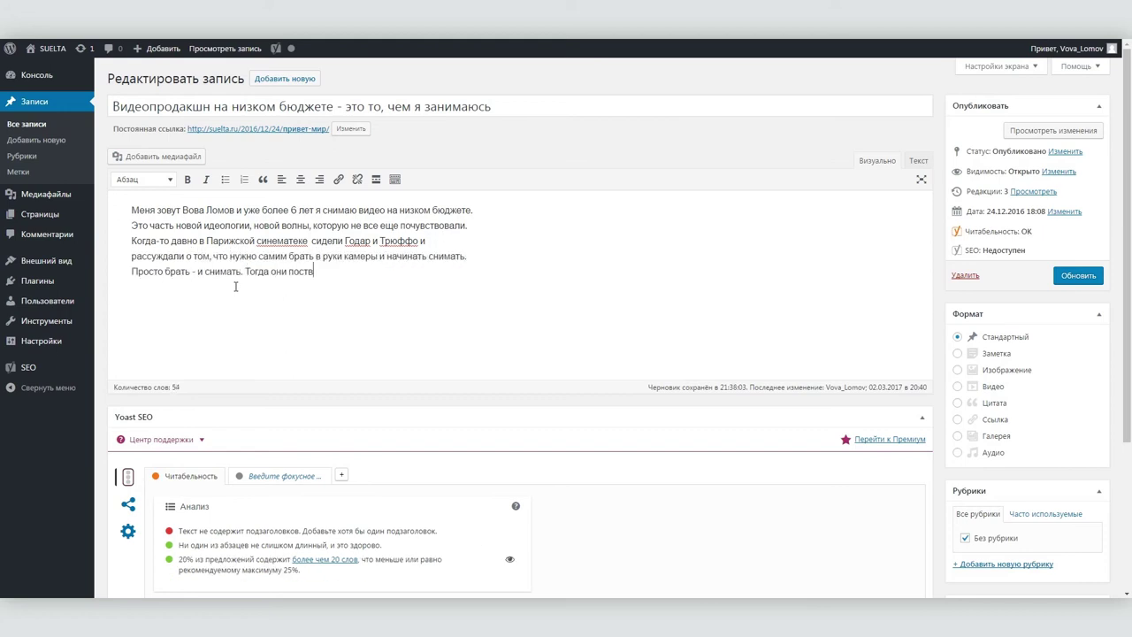
text(вую)
key(shift+Return)
text(волну. Это был этап в)
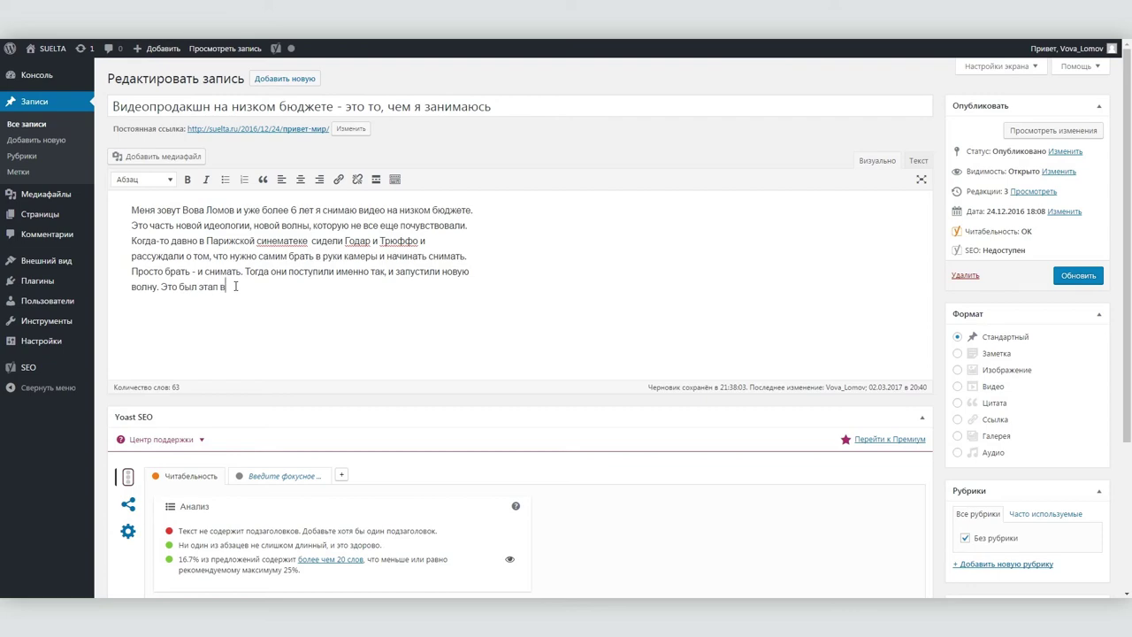
text( развитии кинематографа, который полностью его изменил.)
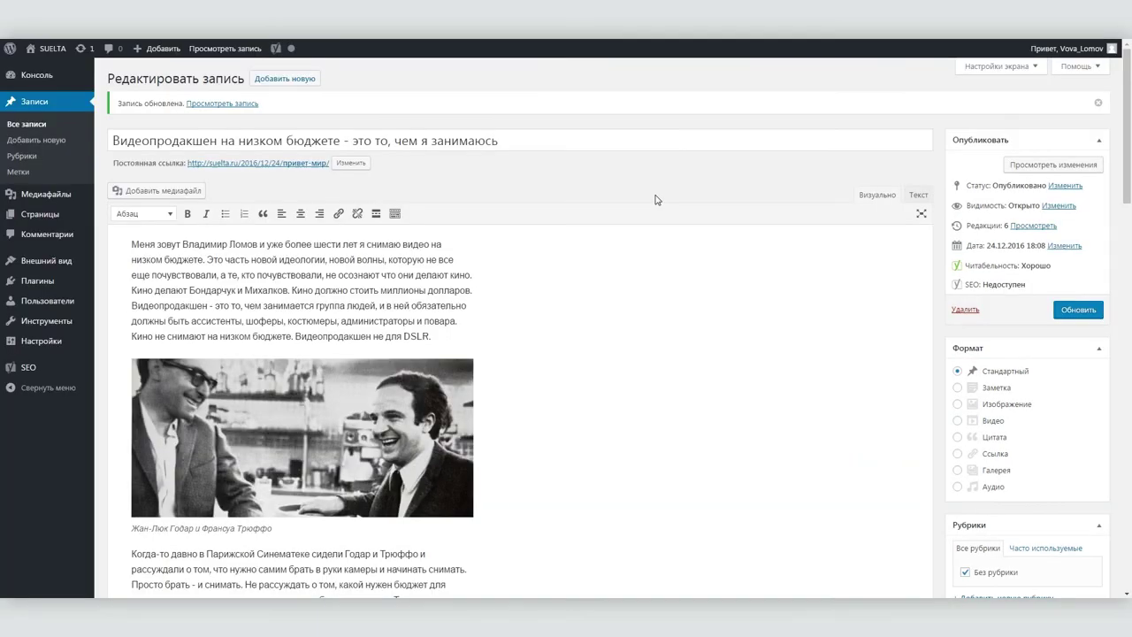
Step: Look through the expanded article and check its readability and keyword analysis in the Yoast SEO section
scroll(655, 200, down, 20)
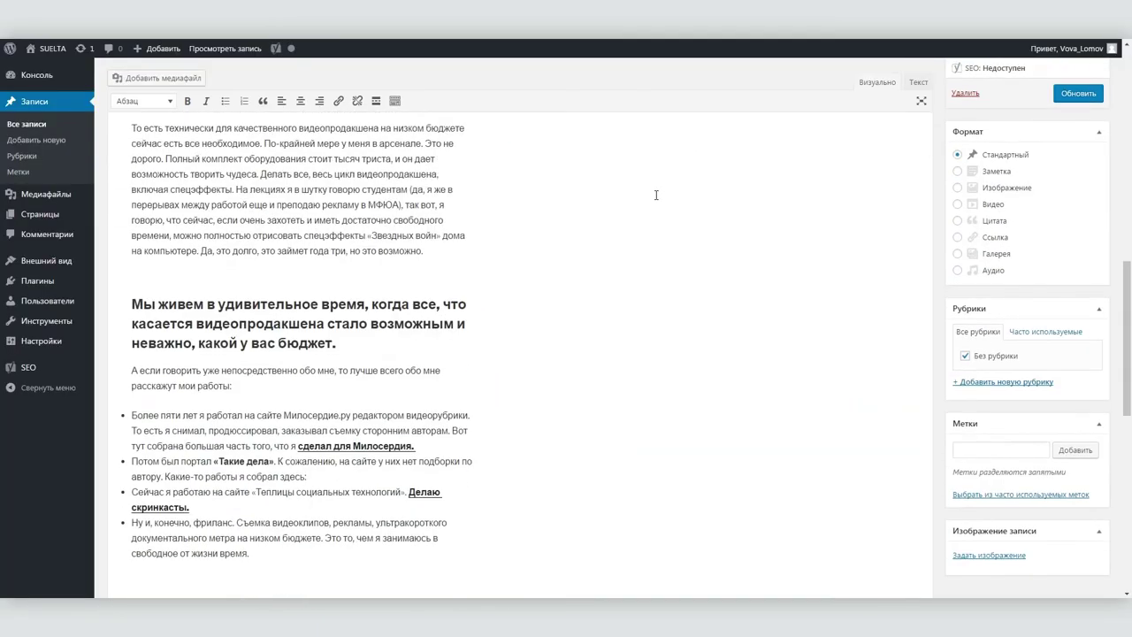
scroll(655, 199, up, 1)
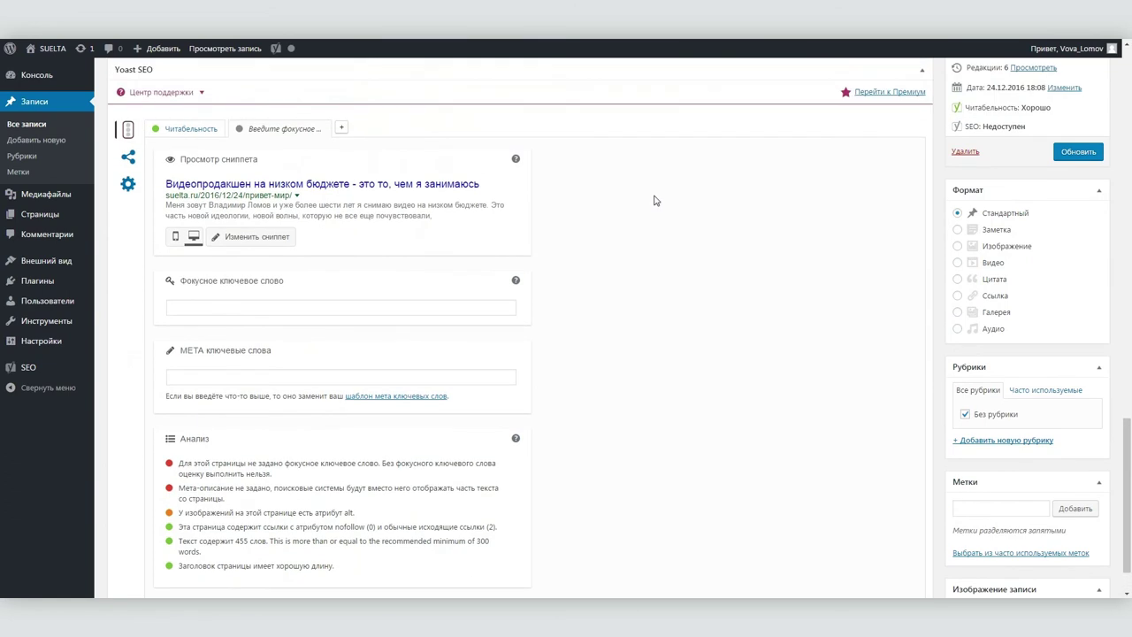
click(206, 129)
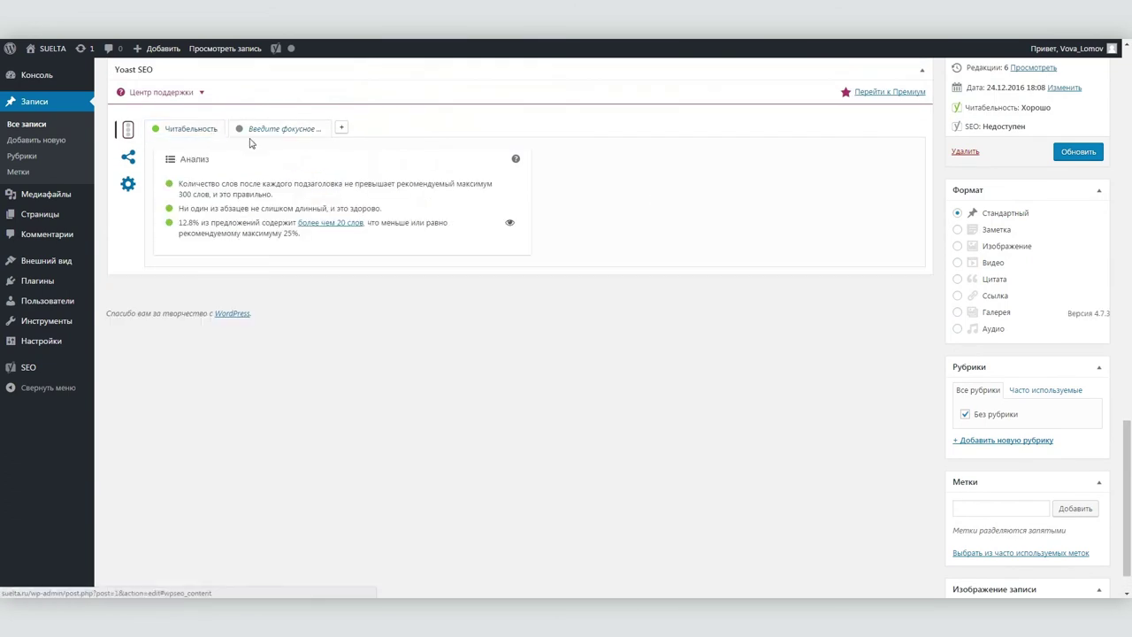
click(283, 129)
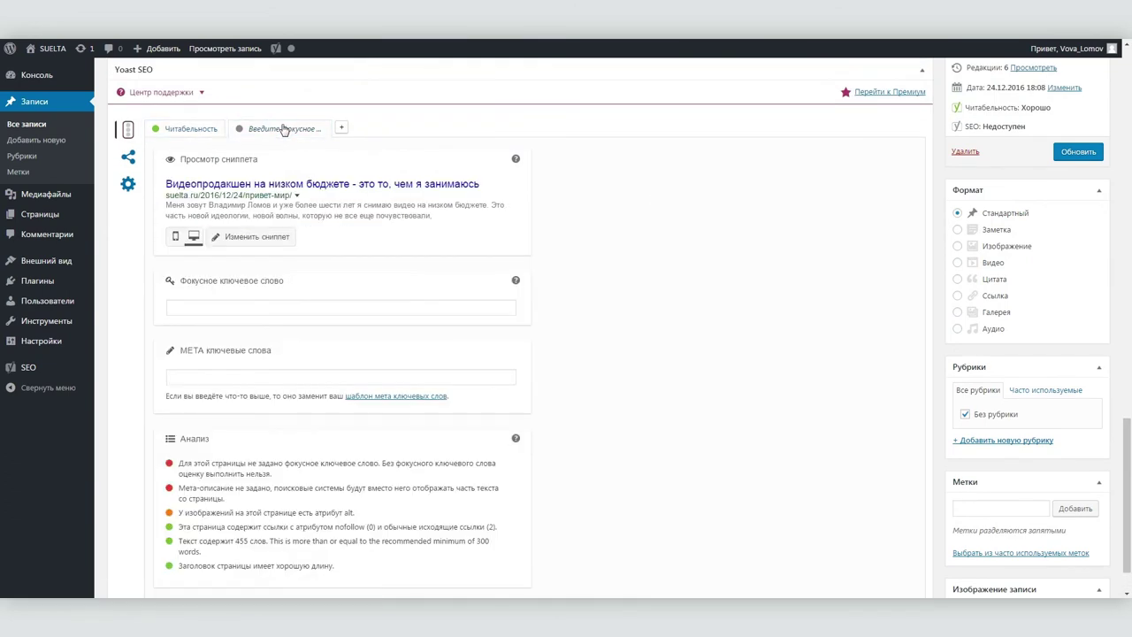
Step: Set the snippet's meta description to the article's opening sentence plus "Видеопродакшн на низком бюджете сейчас - это реальность" and close the snippet editor
click(261, 239)
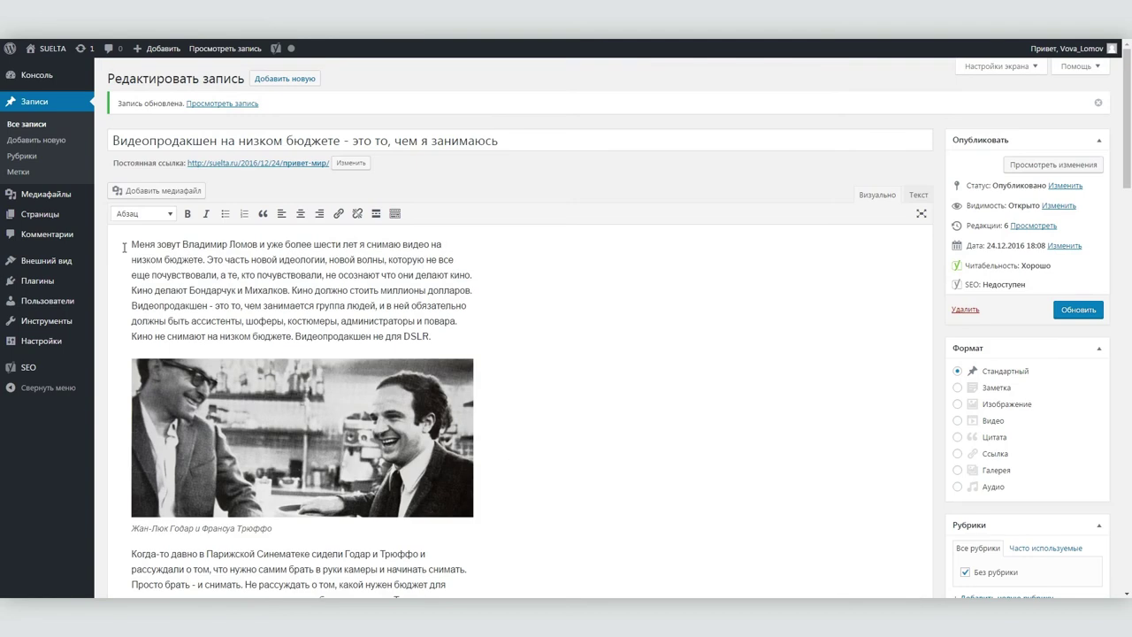
drag(167, 235, 248, 250)
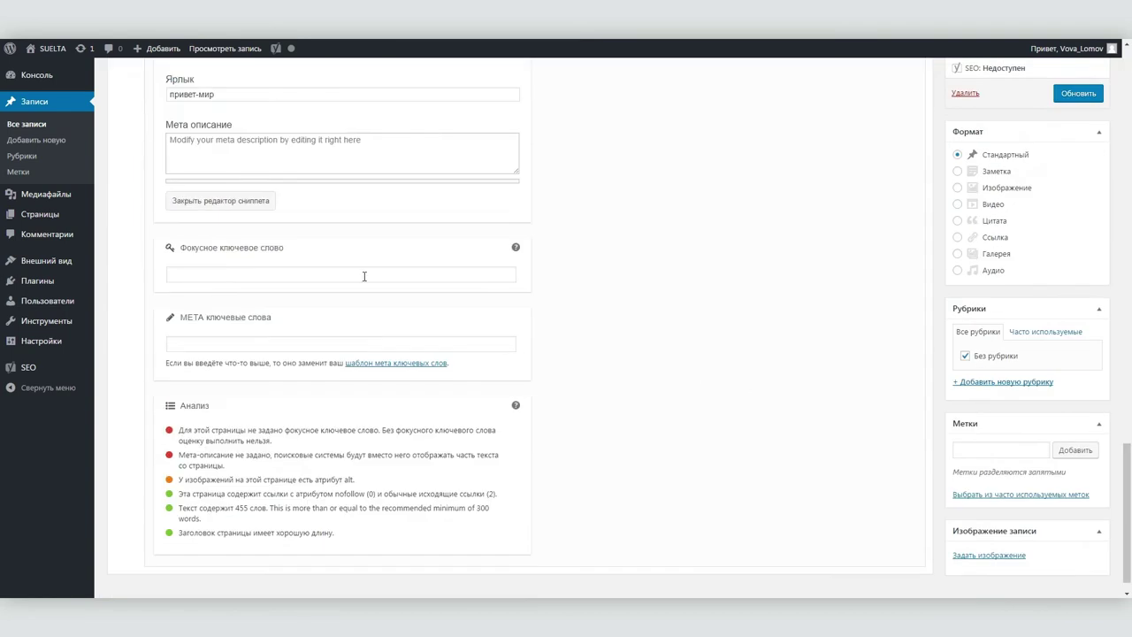
click(199, 162)
key(ctrl+v)
text(Виде)
text(а низком бюджете сейчас - это реальность.)
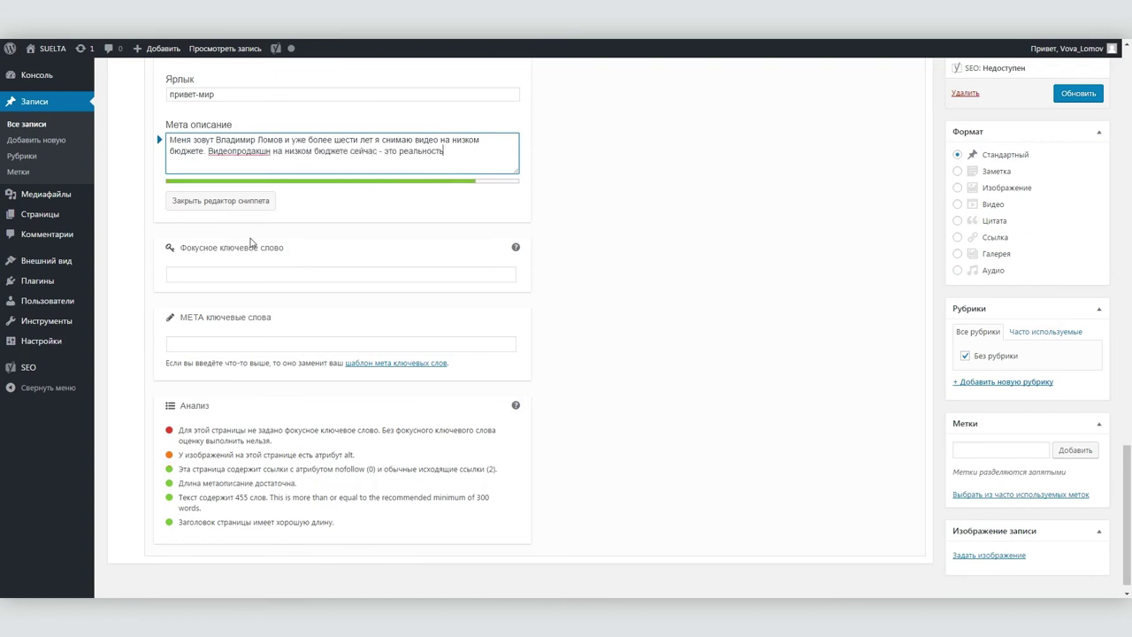
click(236, 200)
Step: Set the post's focus keyword to "видеопродакшен на низком бюджете"
click(190, 253)
text(ви)
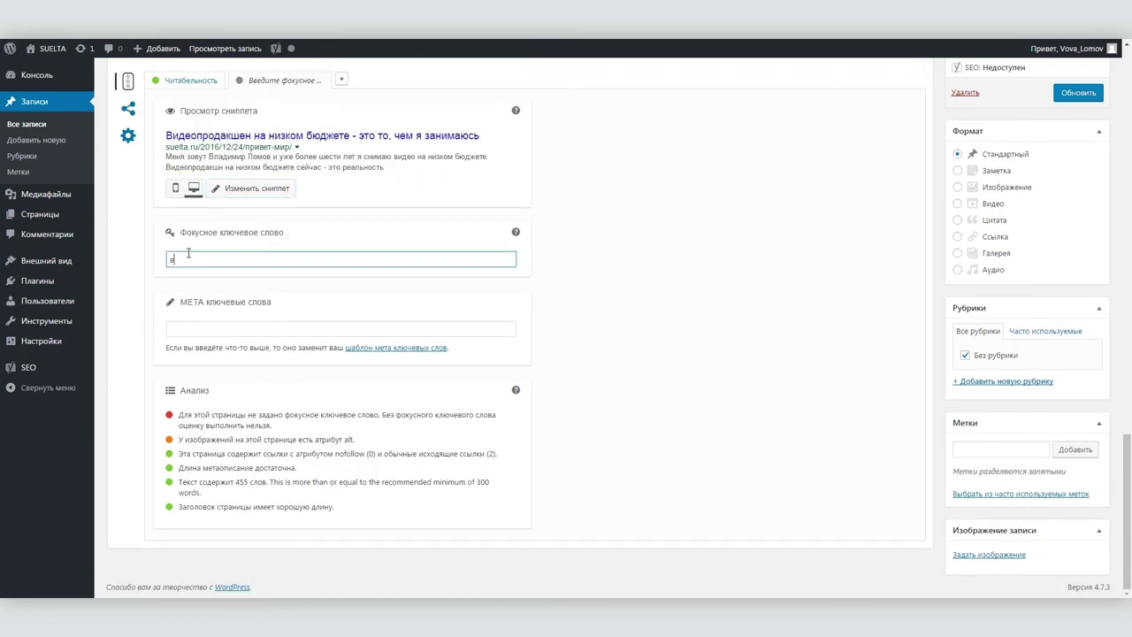
scroll(188, 256, down, 1)
text(деопродакшен на)
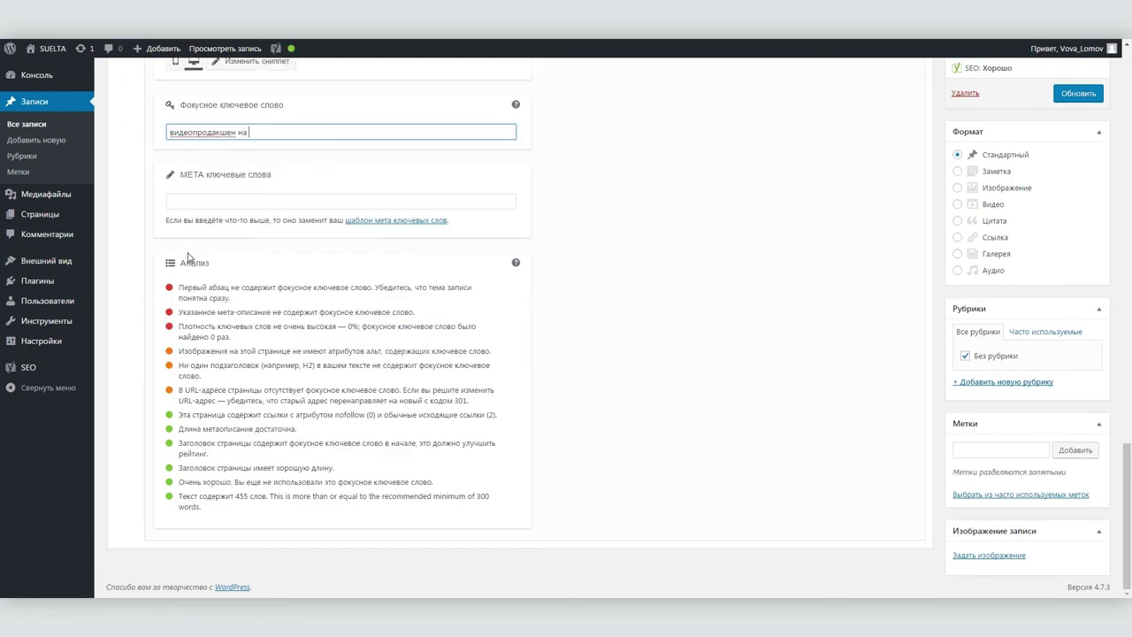
text( низком бюджете)
click(196, 300)
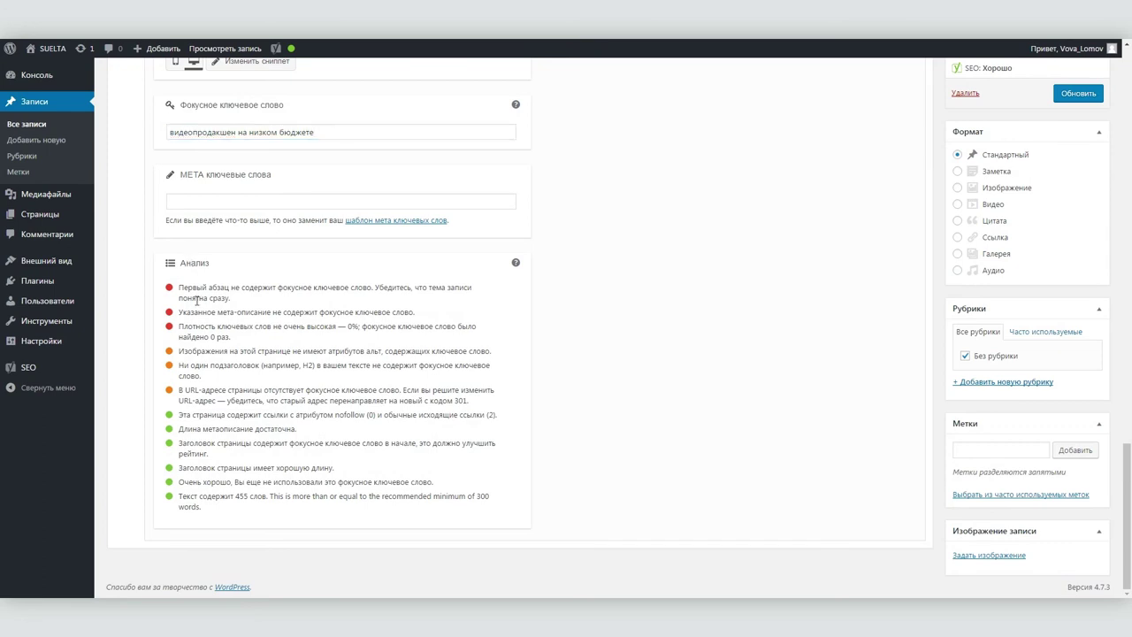